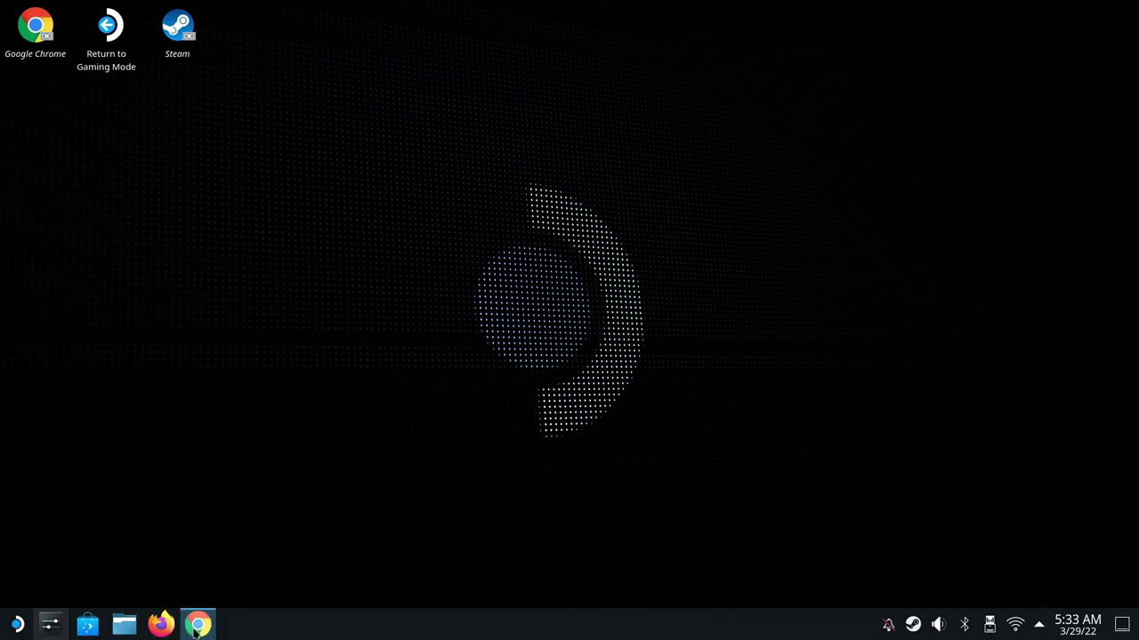
Step: Bring the Chrome window with the Google page back to the front from the taskbar
mouse_move(195, 631)
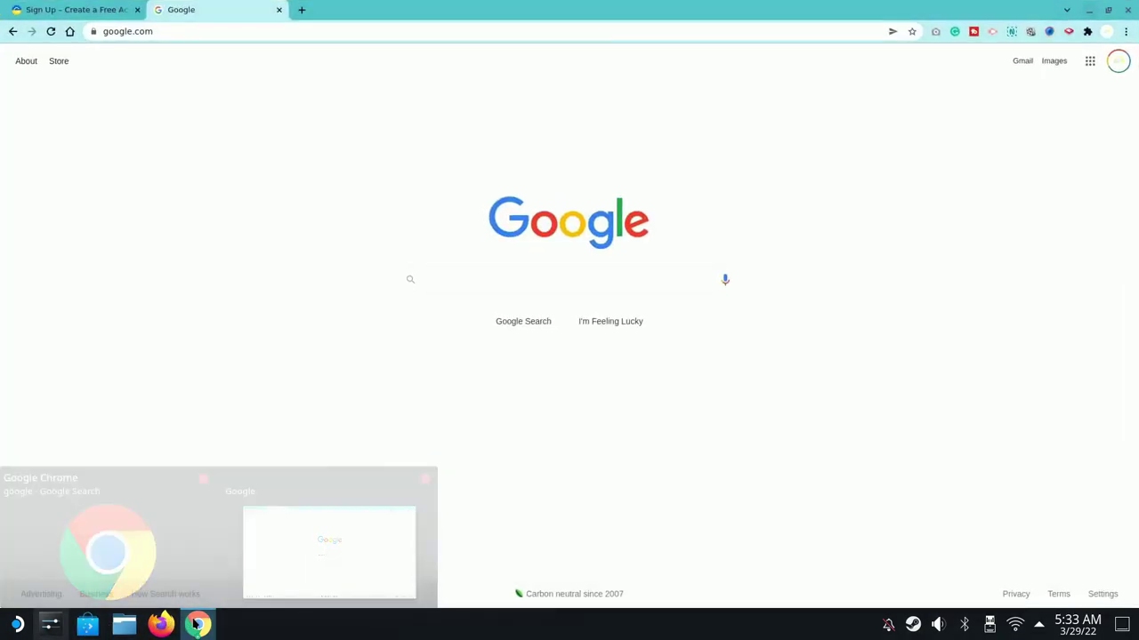
Step: Download the EpicInstaller .msi from the Epic Games Store download page
click(330, 551)
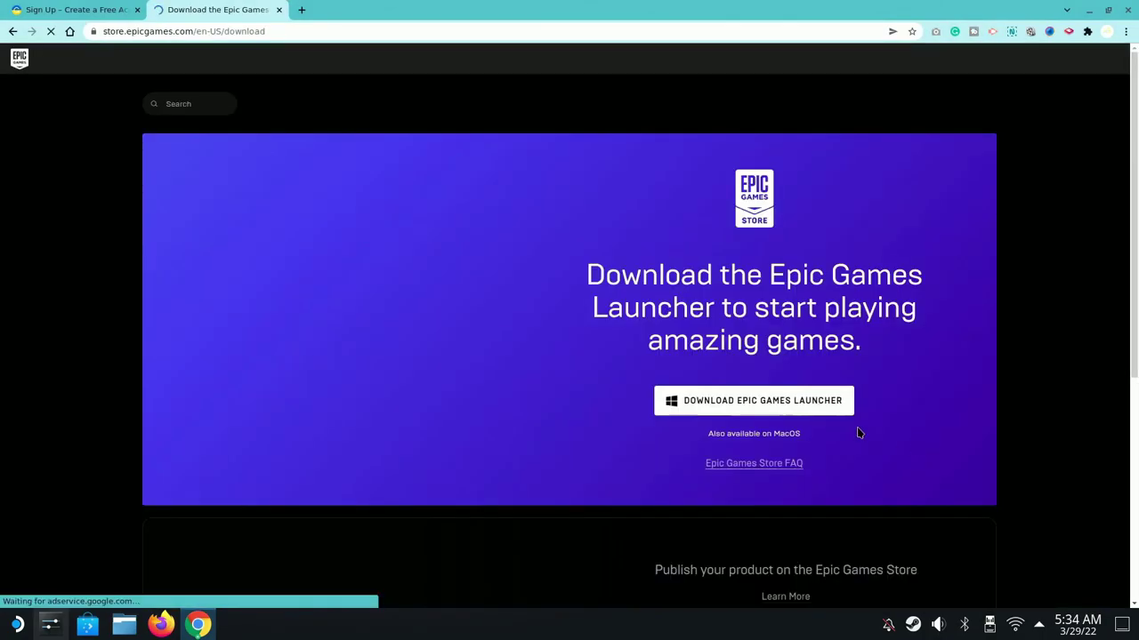
click(834, 410)
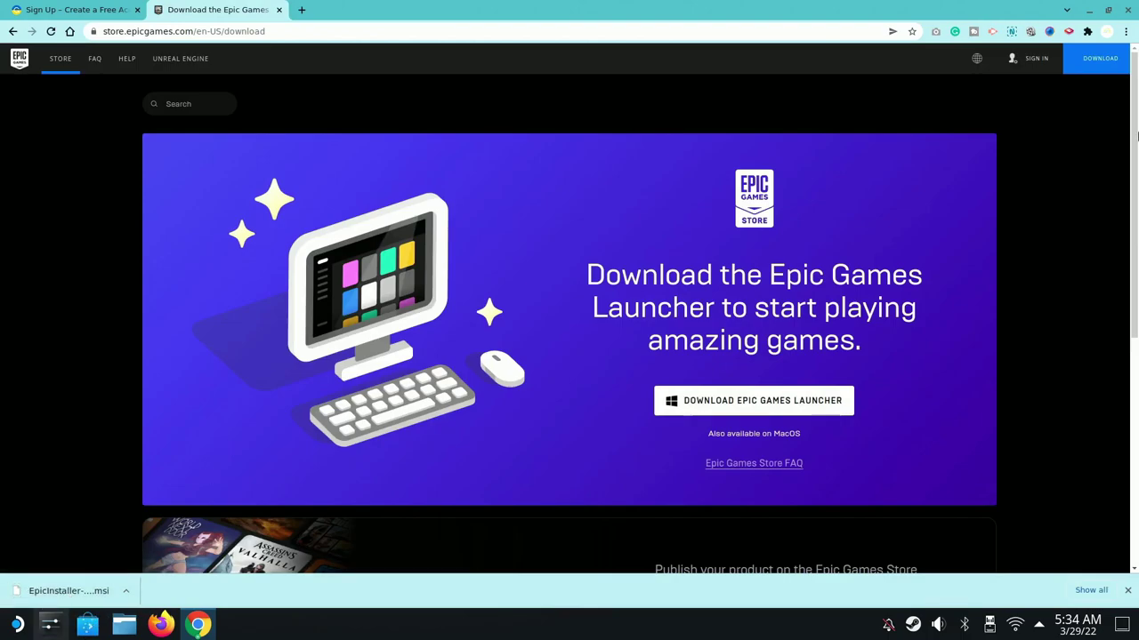
Step: Minimize Chrome and open Steam's Add a Non-Steam Game file browser
click(1090, 13)
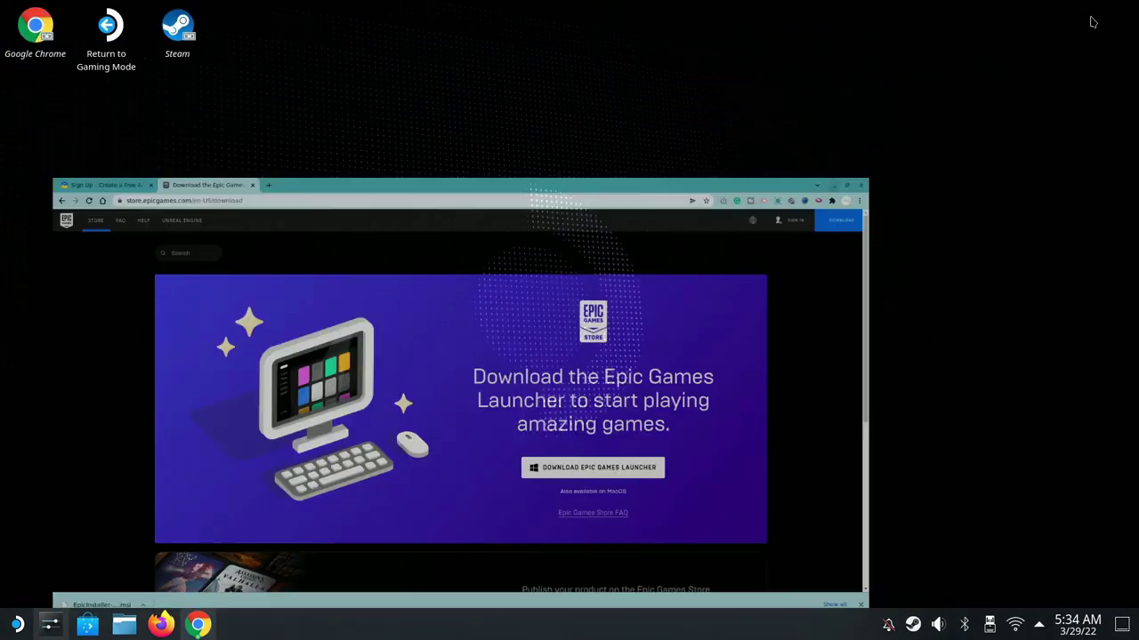
click(176, 32)
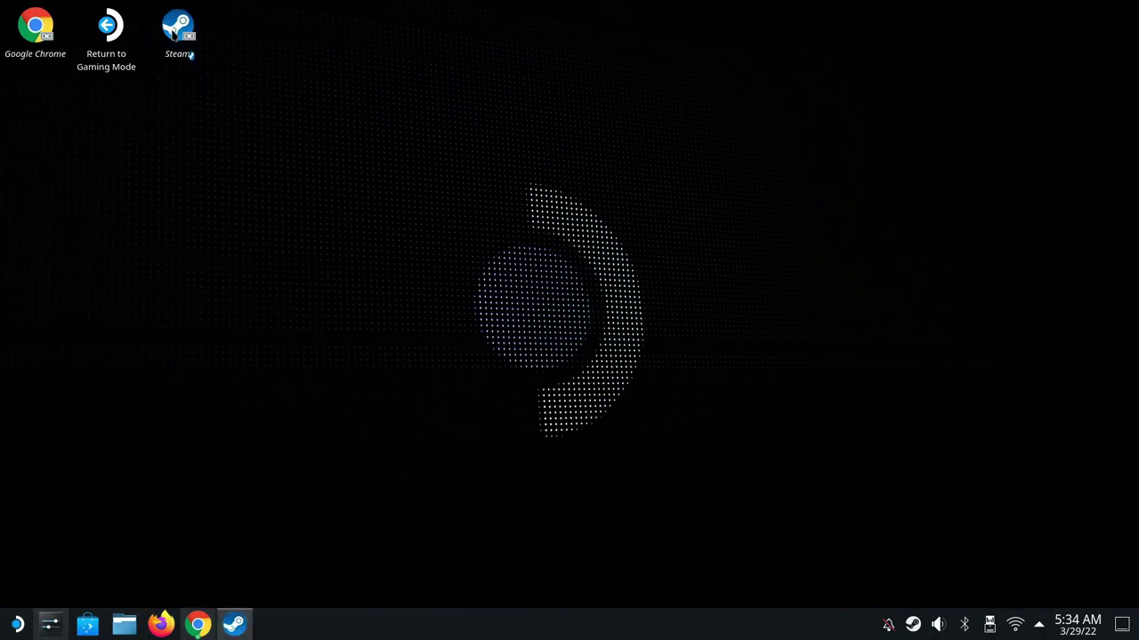
click(196, 72)
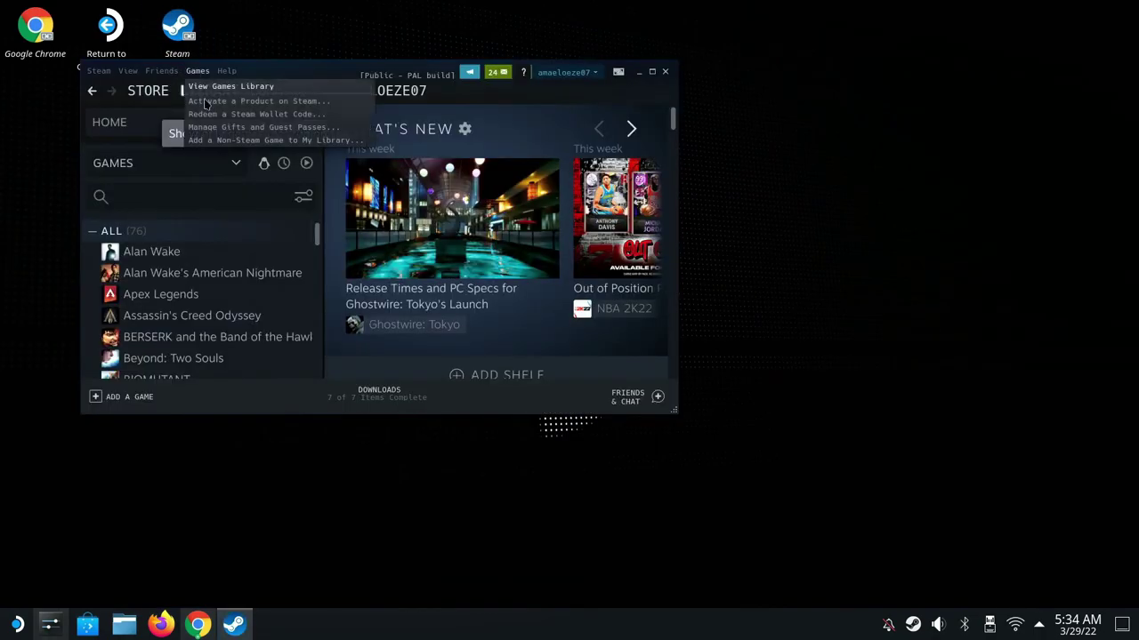
click(218, 142)
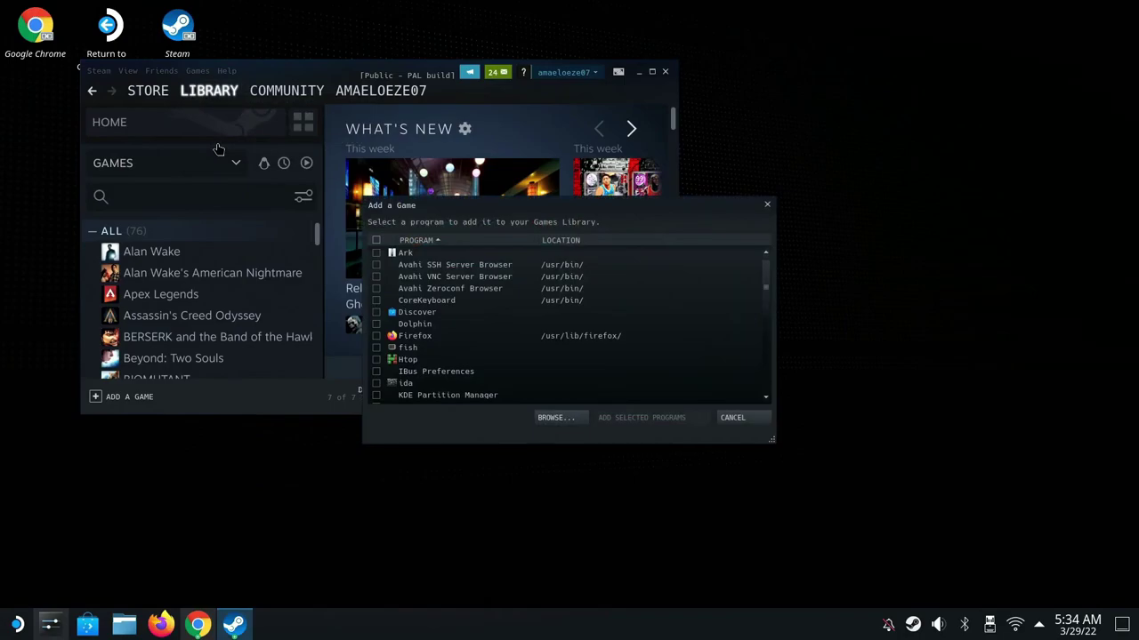
click(553, 417)
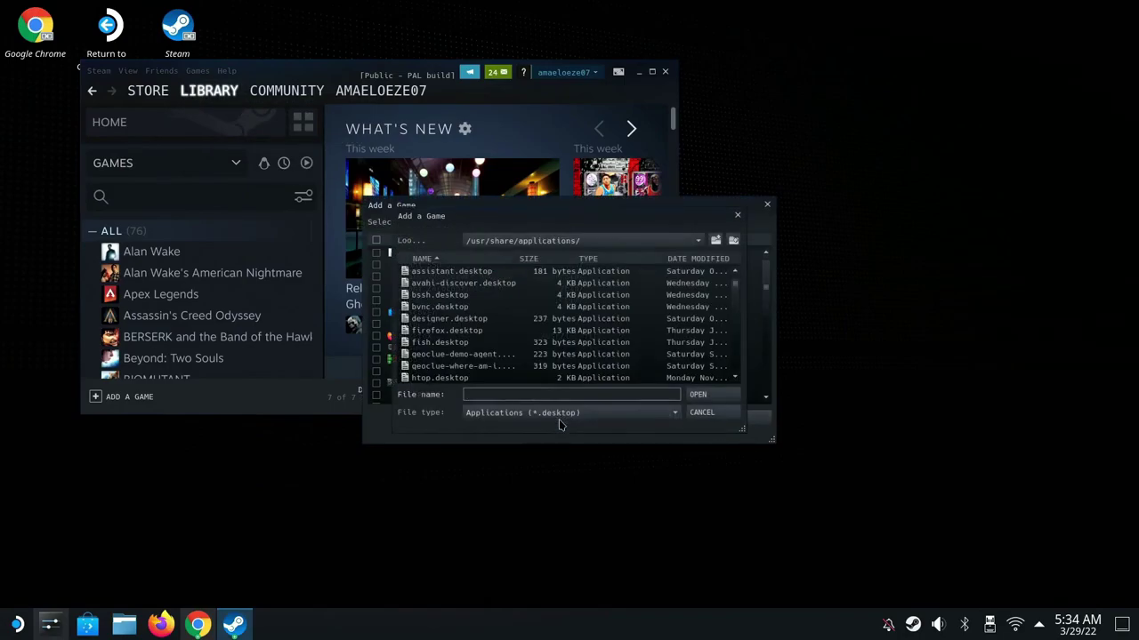
Step: Navigate the file browser from the root to /home/deck/Downloads
click(698, 242)
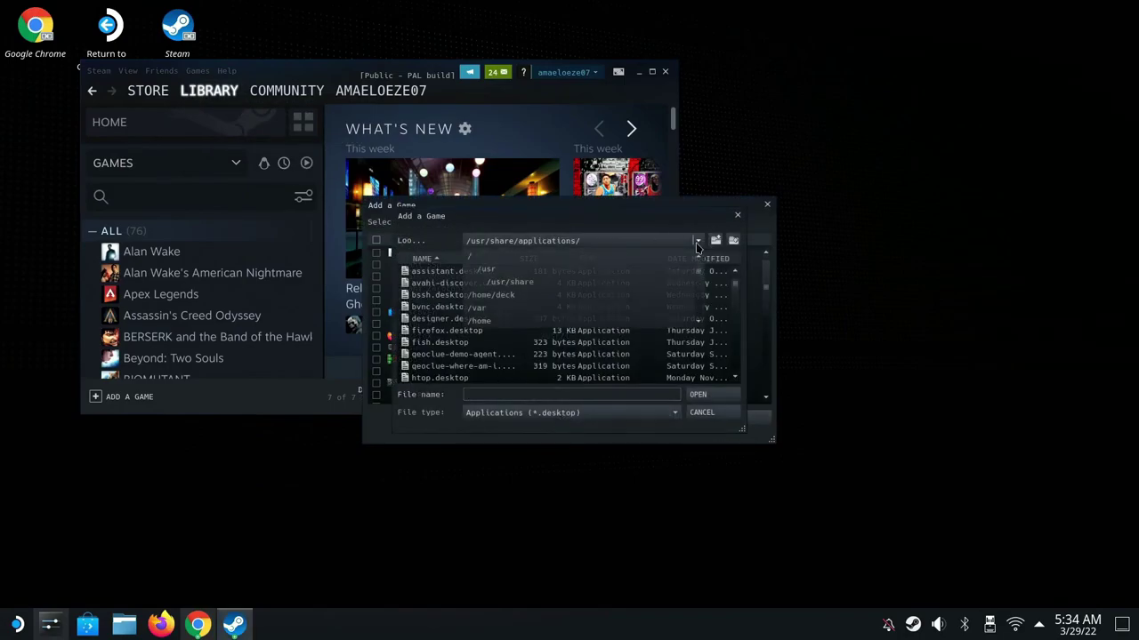
click(621, 258)
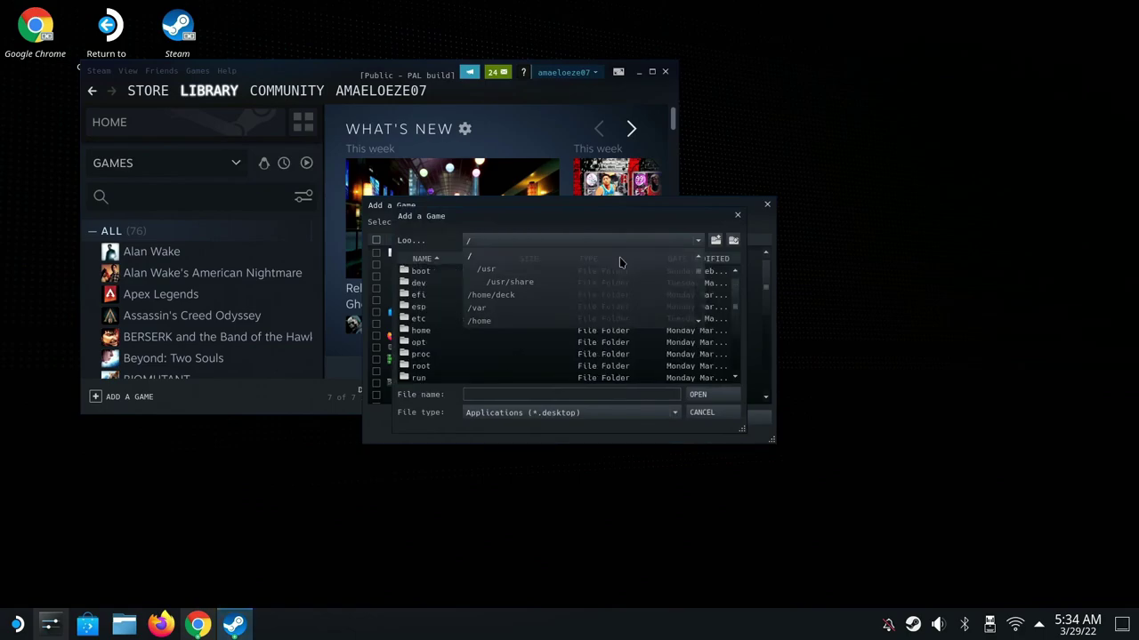
click(491, 341)
click(473, 333)
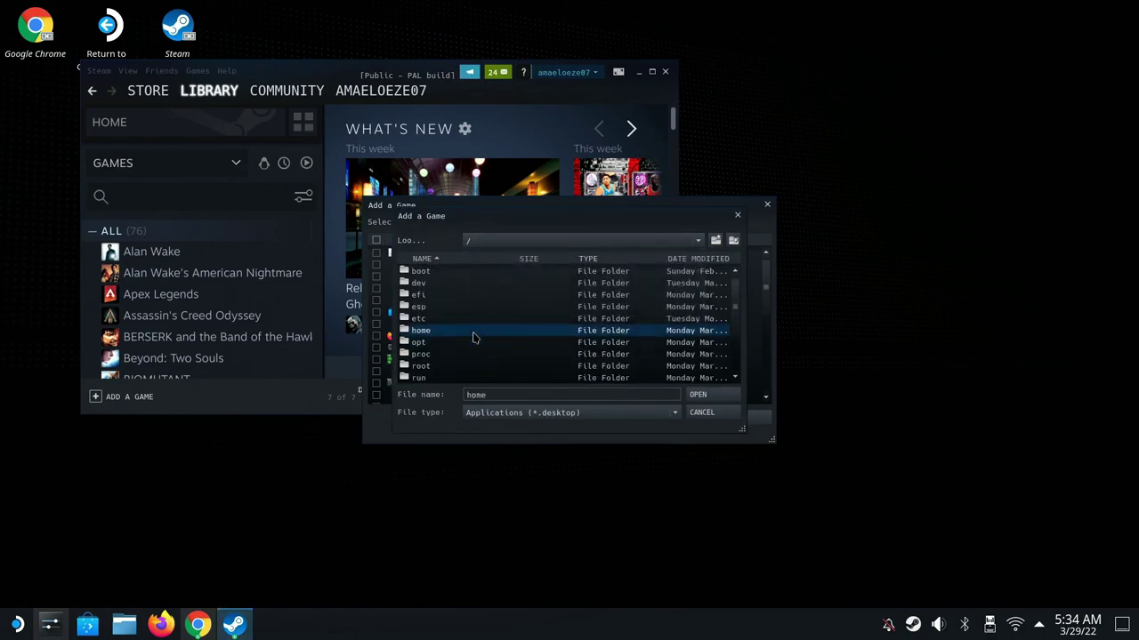
double_click(473, 336)
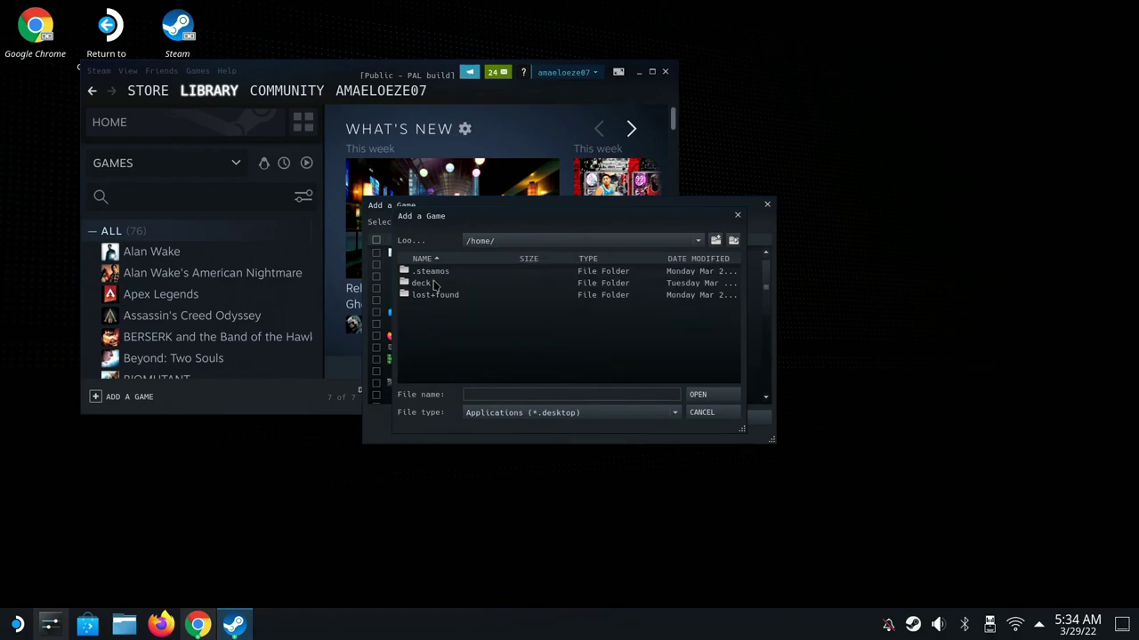
double_click(421, 282)
scroll(464, 347, down, 1)
double_click(432, 354)
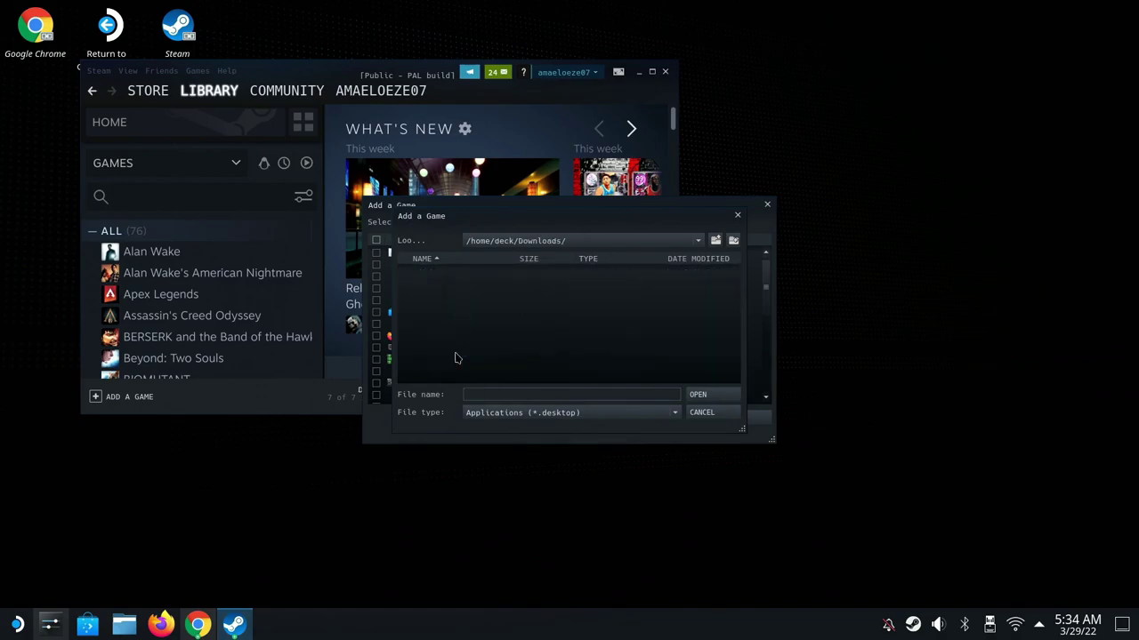
Step: Show all file types and add EpicInstaller-13.3.0.msi to the library
click(622, 418)
click(620, 428)
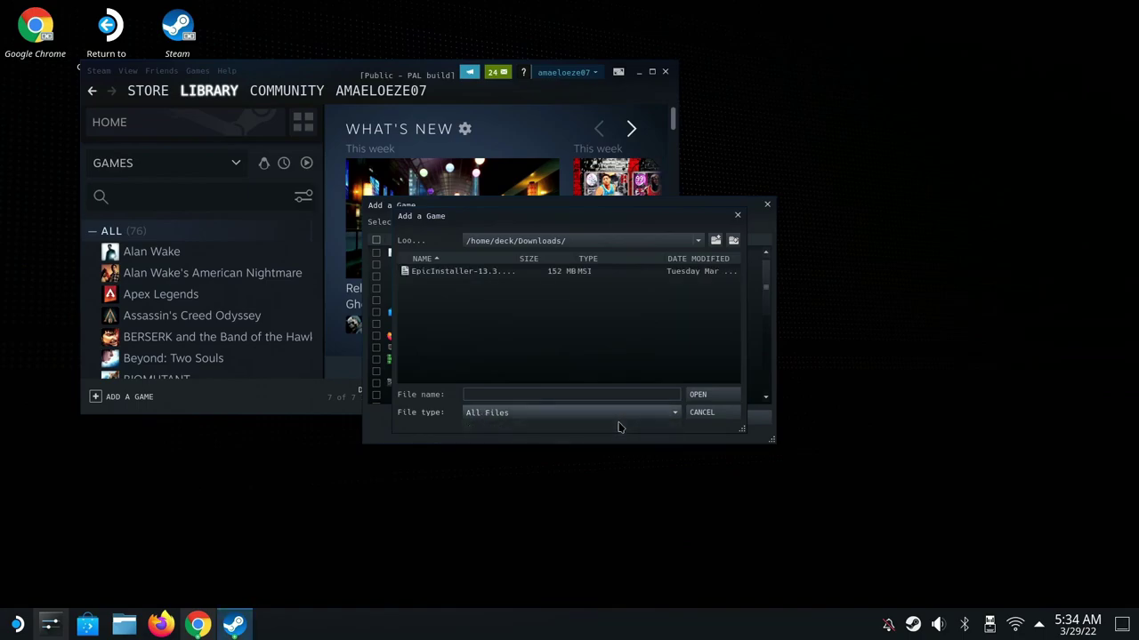
click(473, 276)
double_click(473, 276)
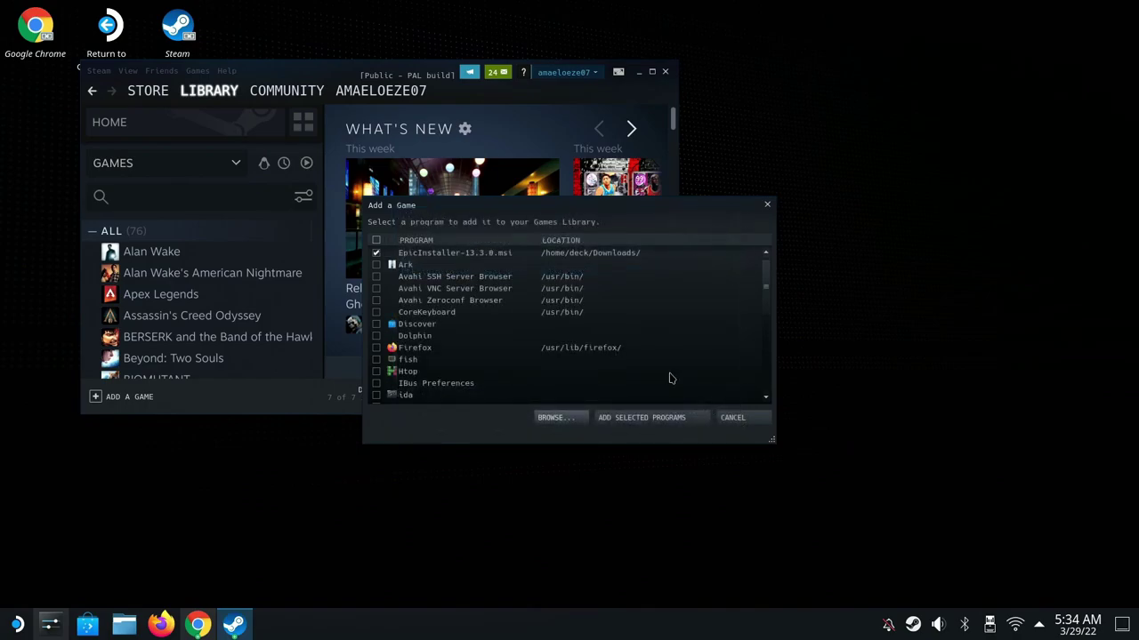
click(620, 418)
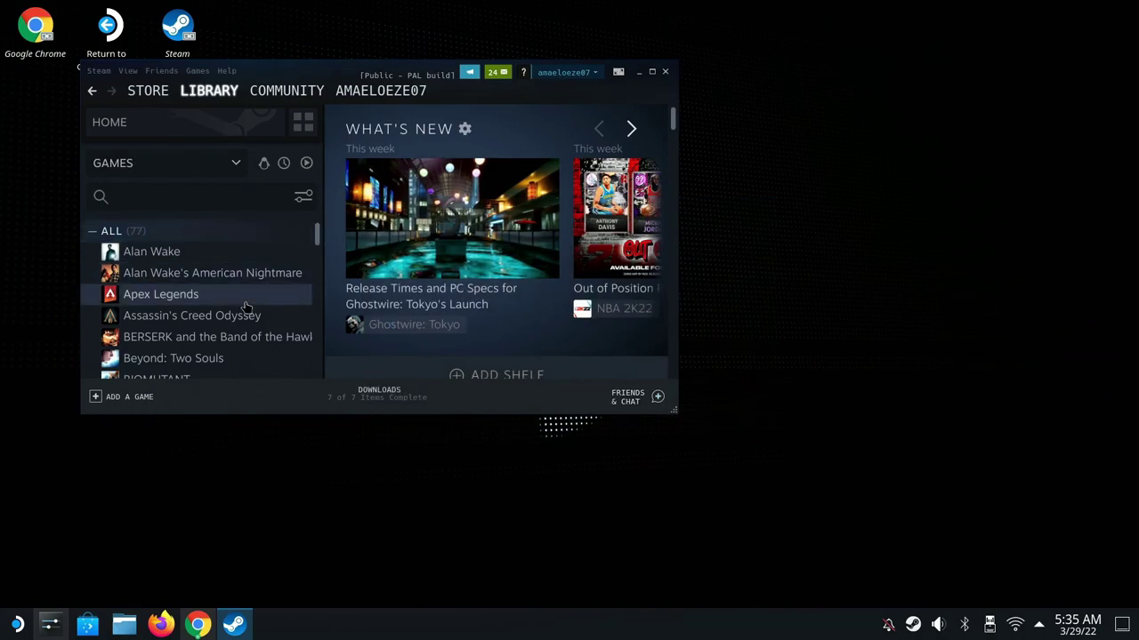
Step: Force EpicInstaller-13.3.0.msi to use Proton Experimental in its Compatibility properties
scroll(248, 322, down, 2)
scroll(248, 322, down, 5)
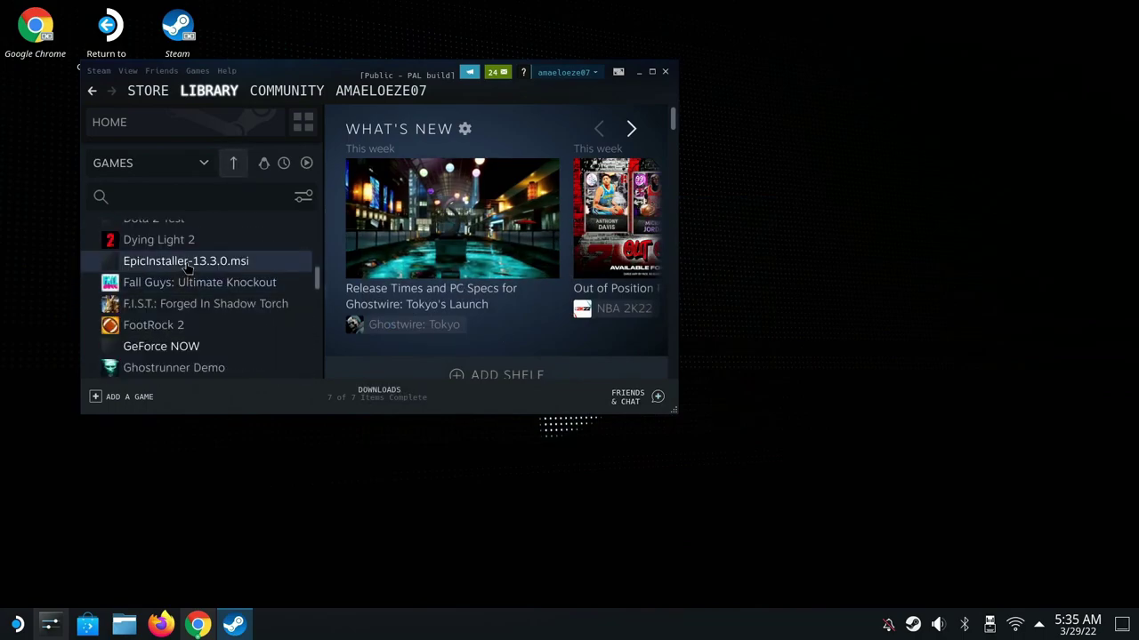
right_click(186, 263)
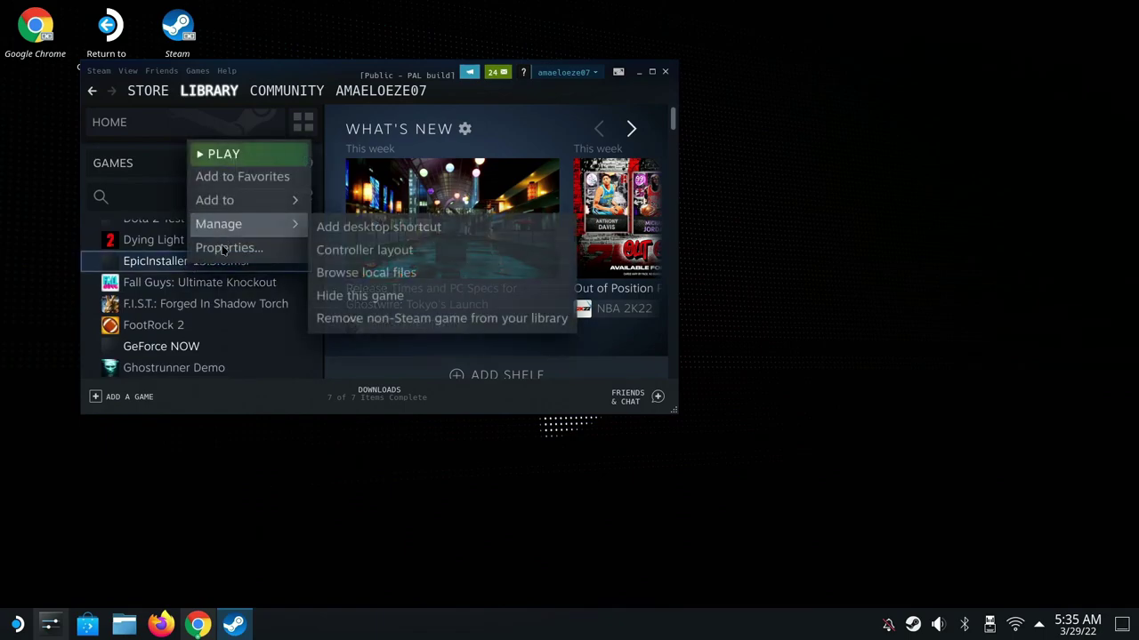
click(223, 250)
click(208, 183)
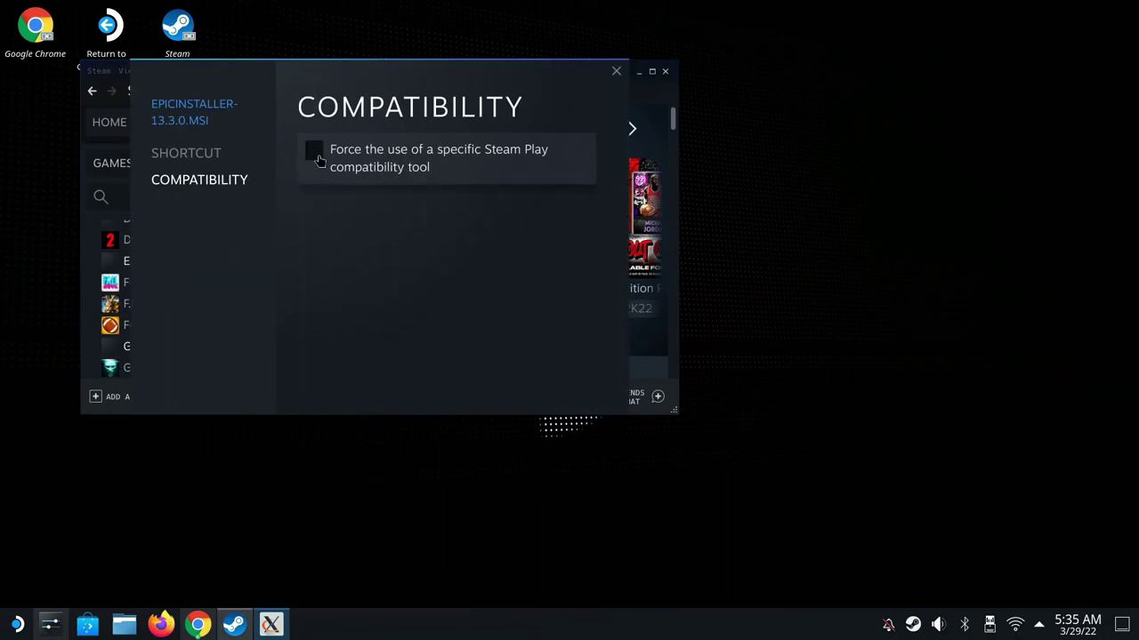
click(316, 155)
click(362, 213)
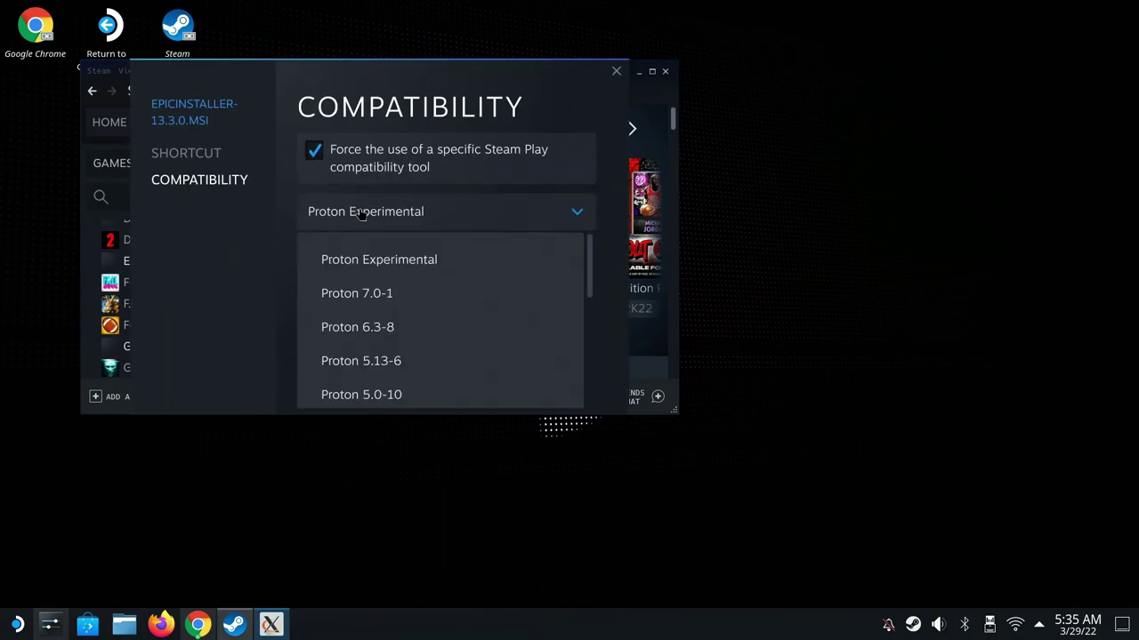
click(206, 254)
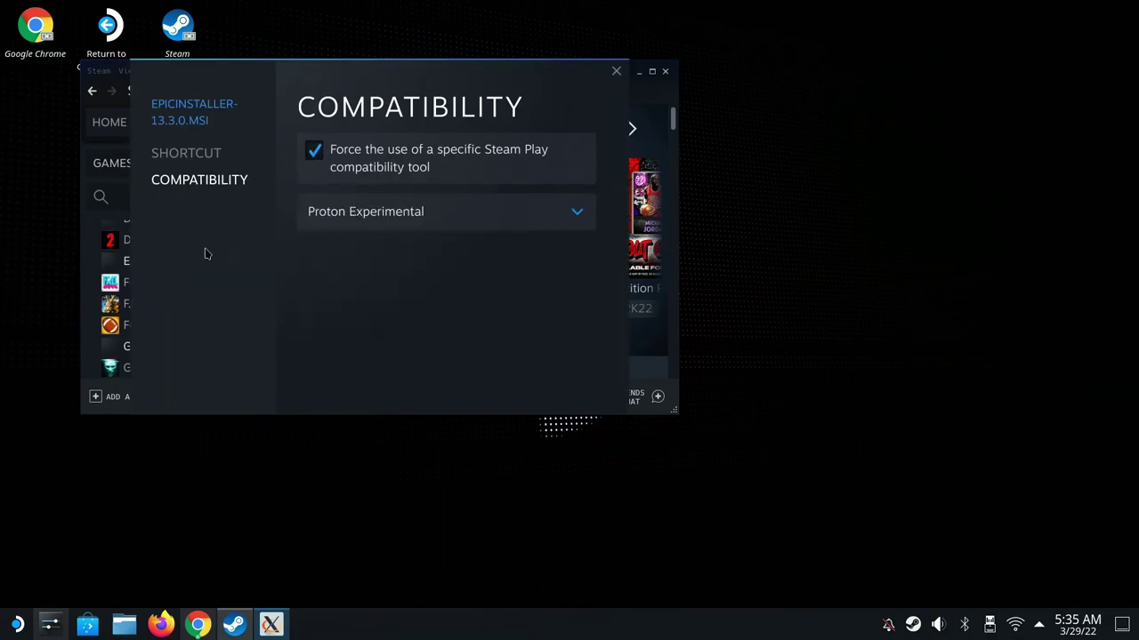
click(616, 71)
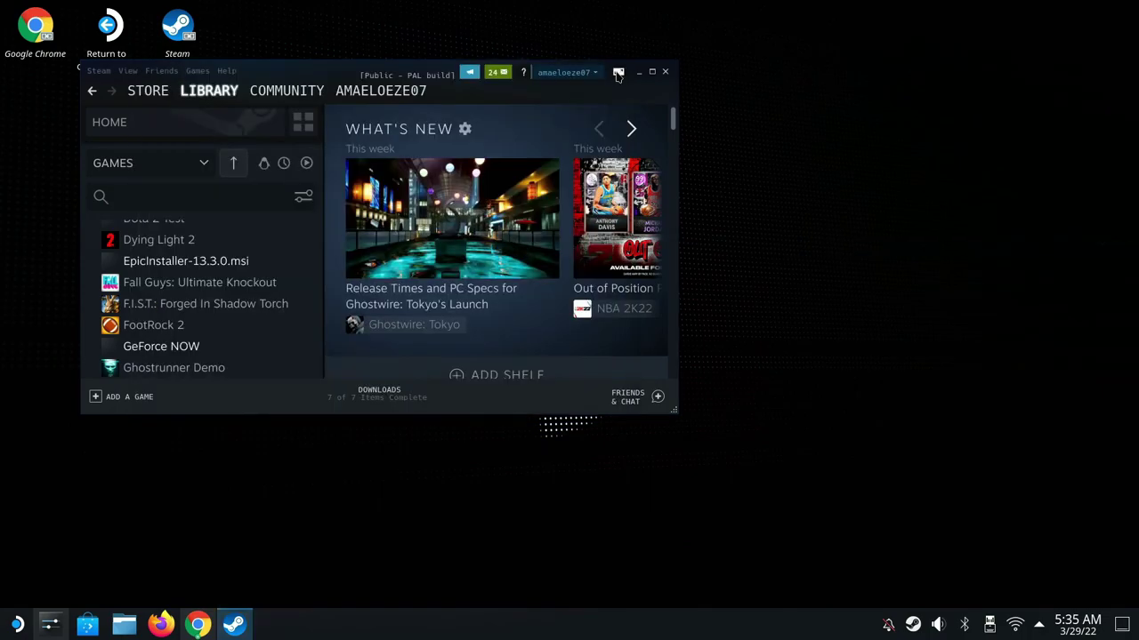
Step: Launch EpicInstaller-13.3.0.msi from Steam and install Epic Games Launcher to the default folder
click(237, 265)
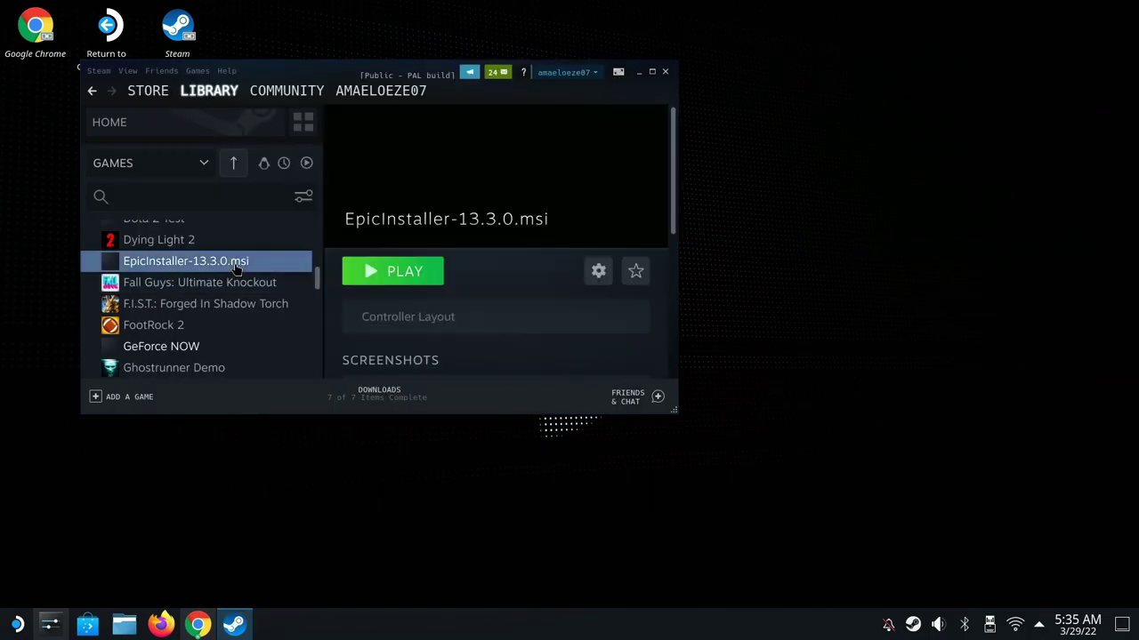
click(367, 272)
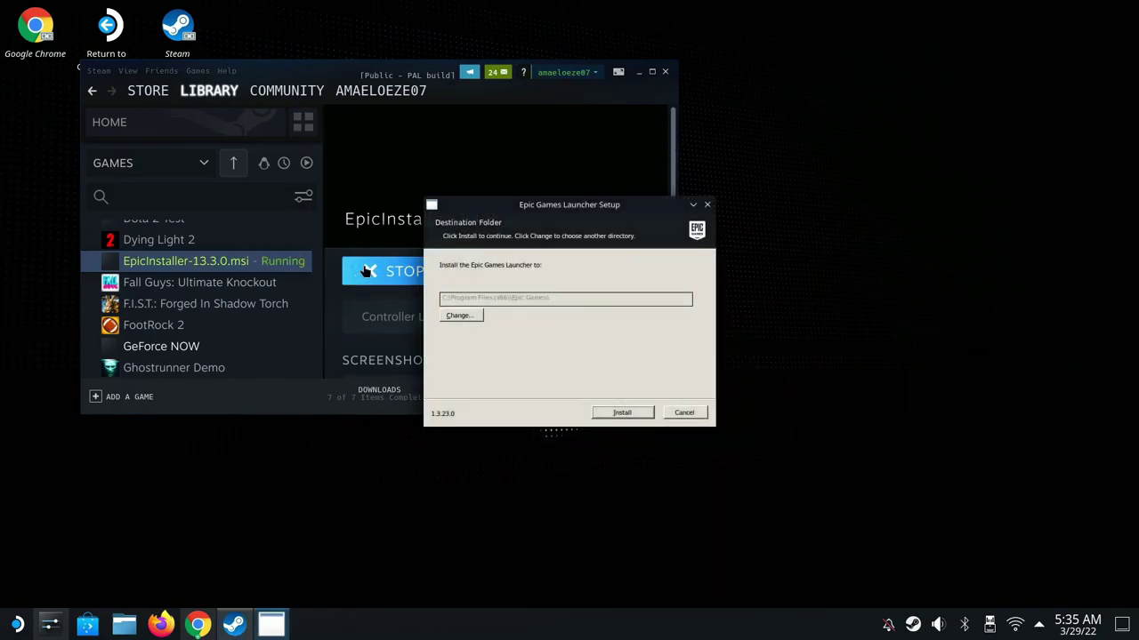
click(620, 412)
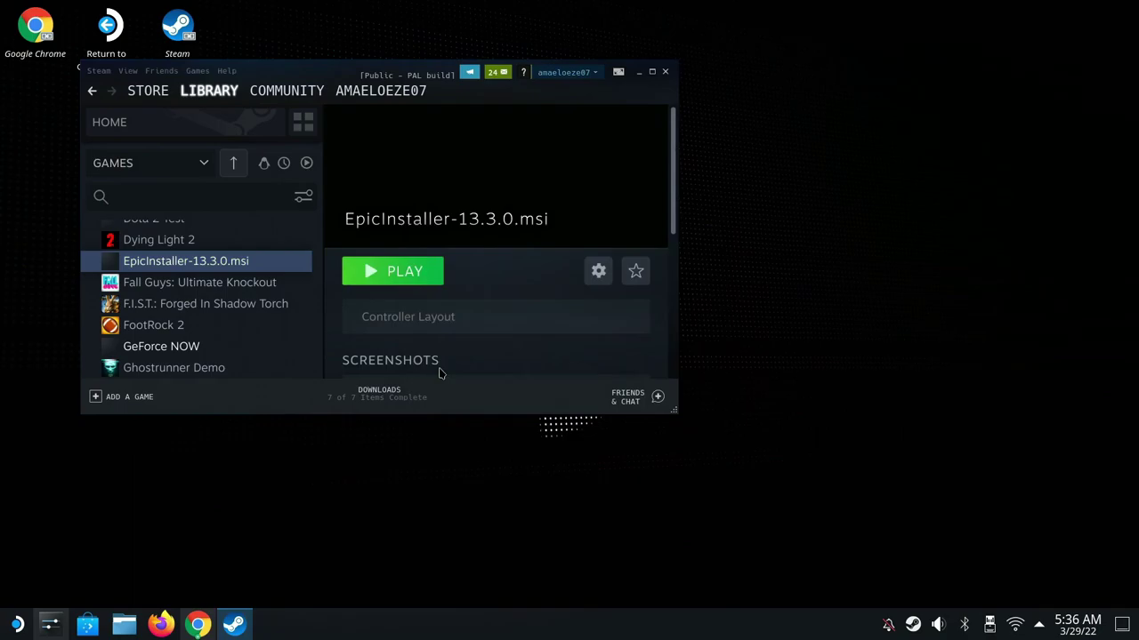
Step: Start adding another non-Steam game, showing all file types from the file-system root
click(197, 71)
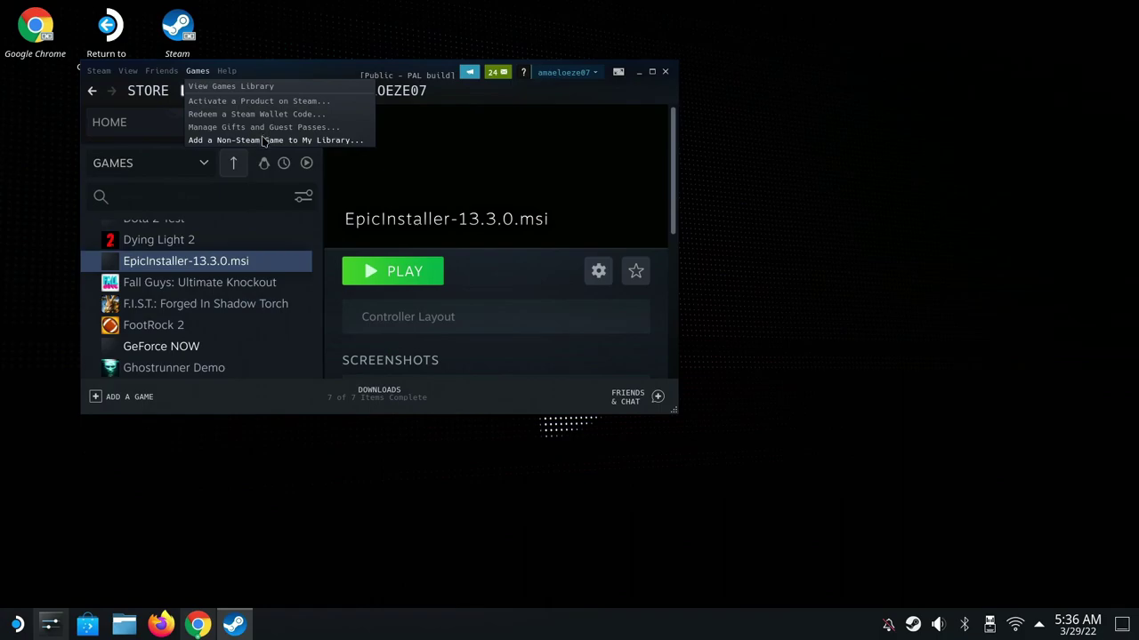
click(264, 141)
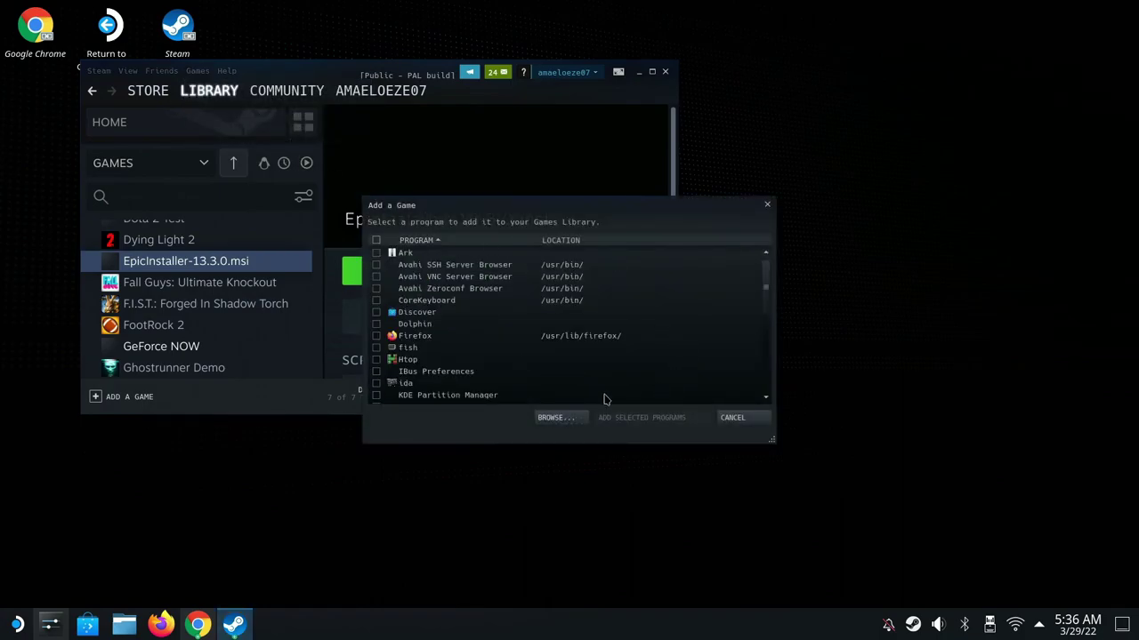
click(552, 417)
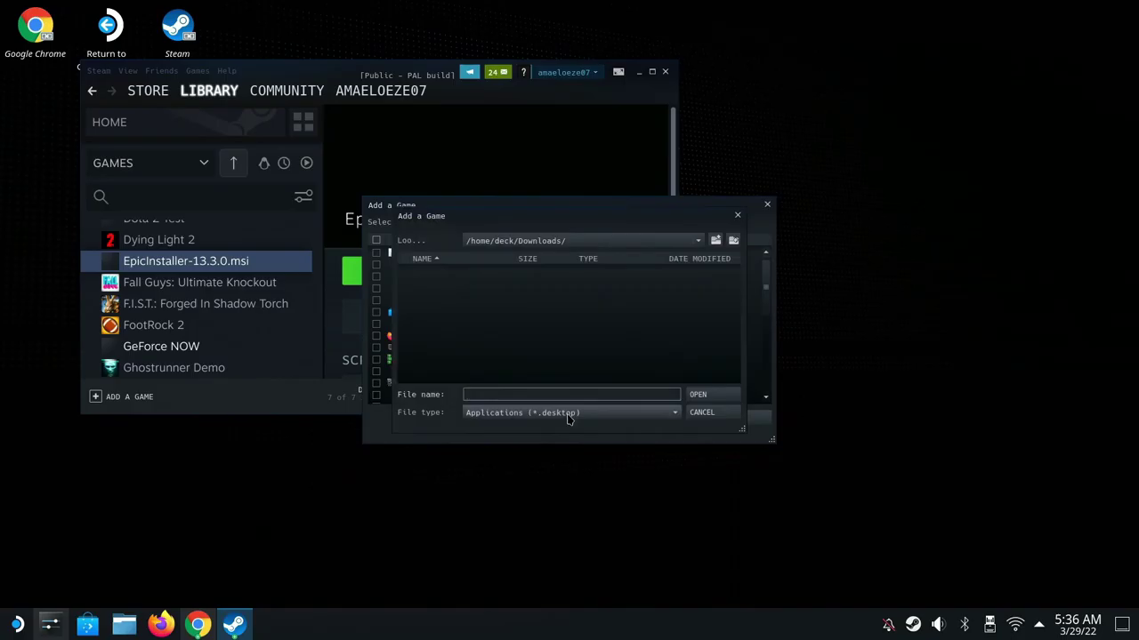
click(533, 414)
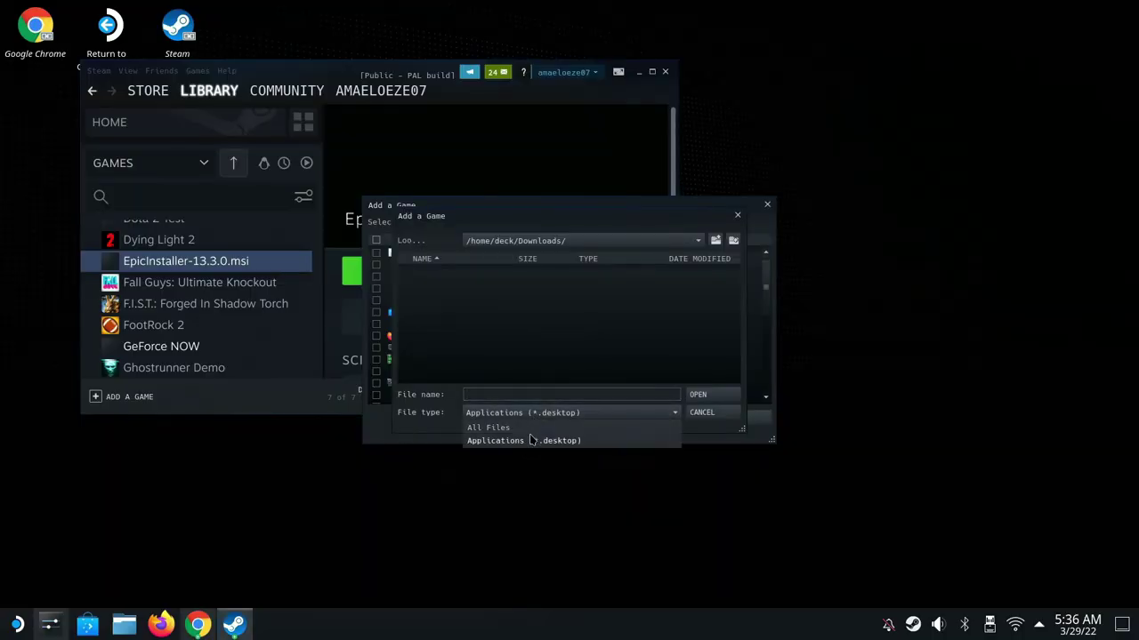
click(531, 428)
click(650, 240)
click(650, 259)
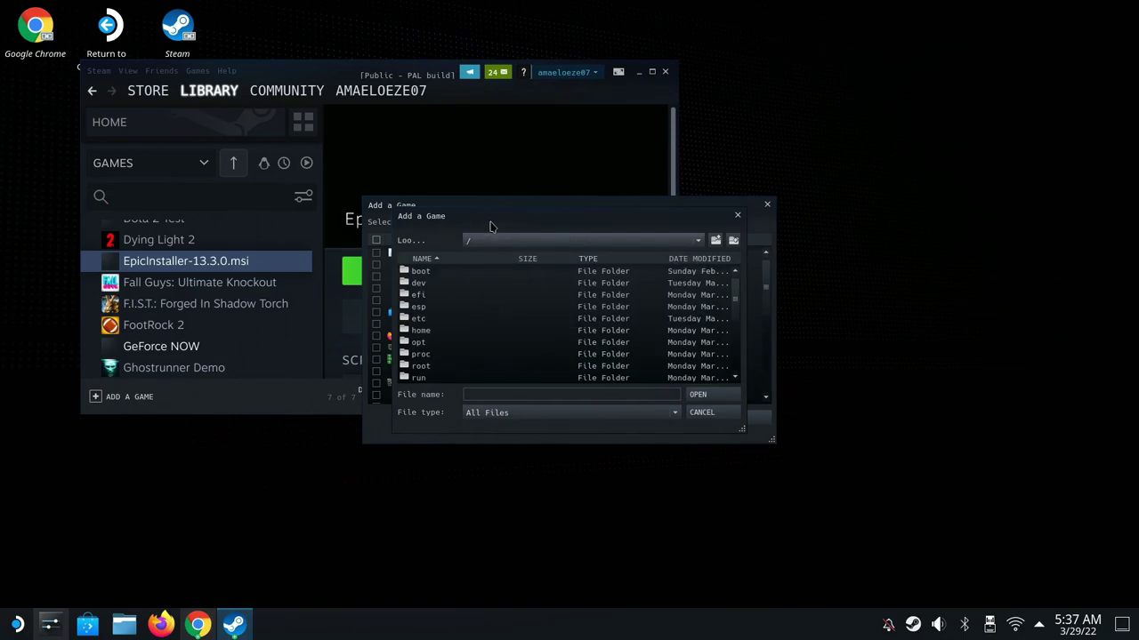
Step: Navigate to /home/deck/.local/share/Steam/steamapps/compatdata and its first prefix folder
click(477, 332)
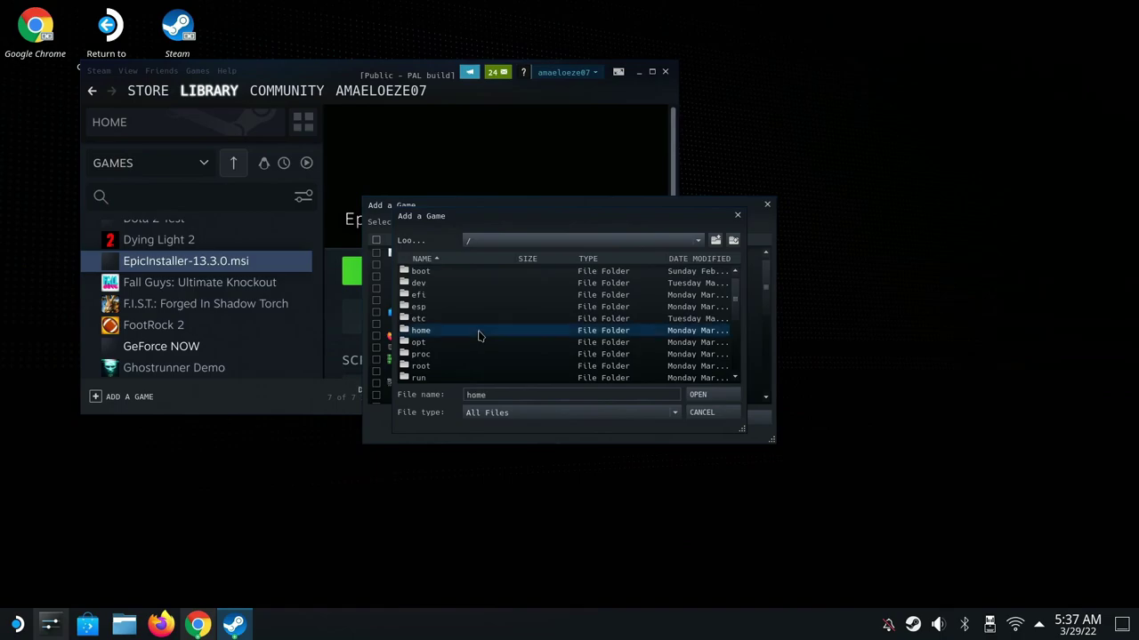
double_click(478, 331)
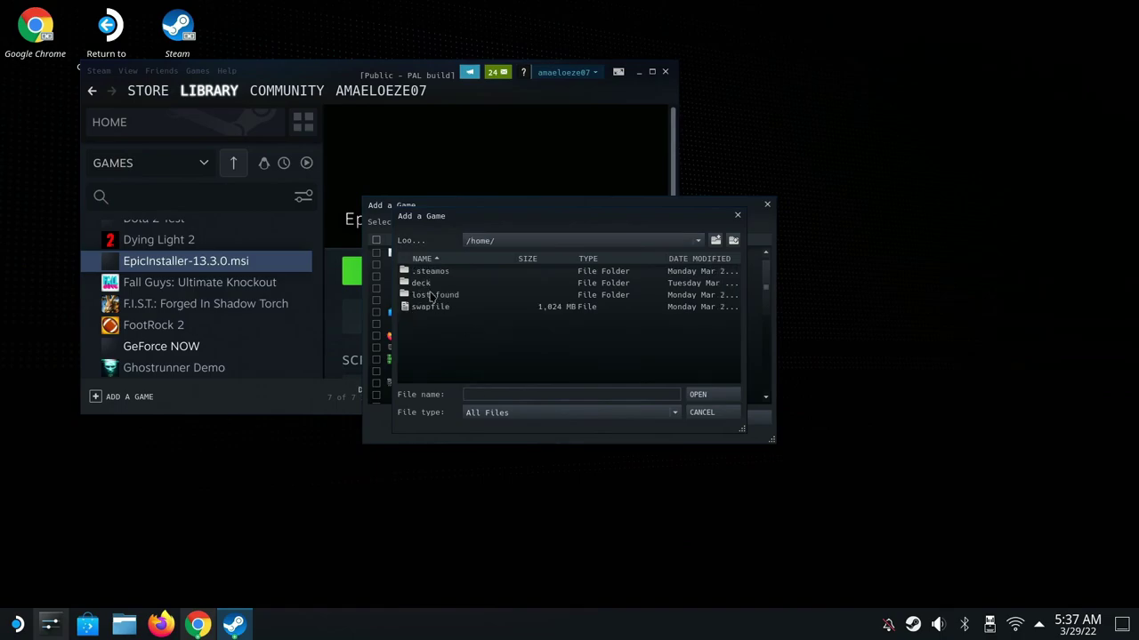
double_click(433, 285)
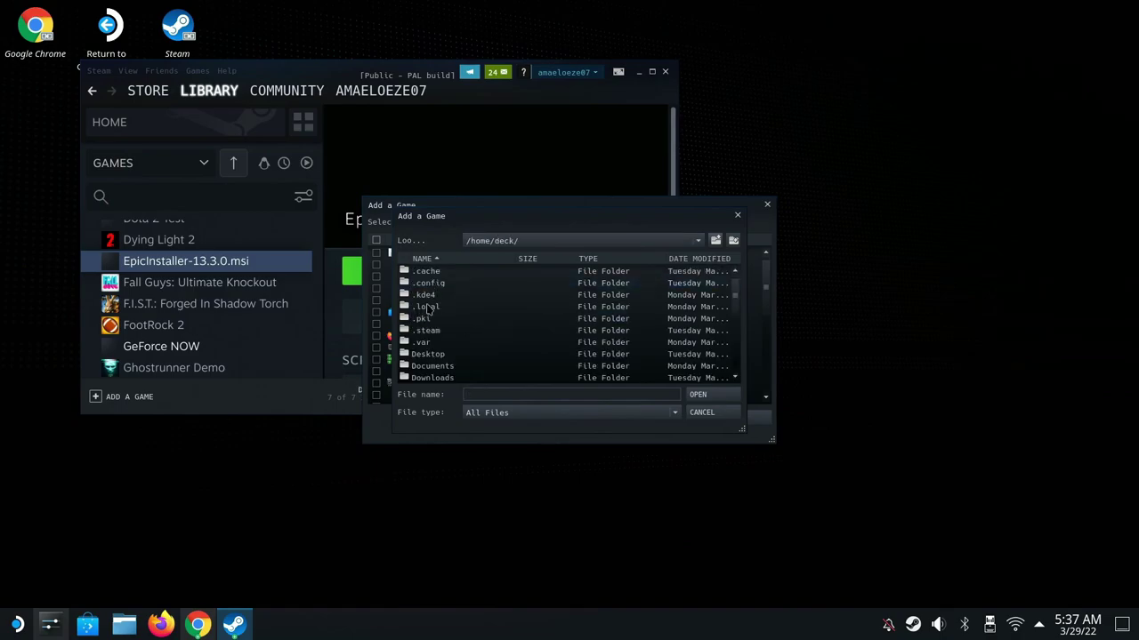
double_click(427, 307)
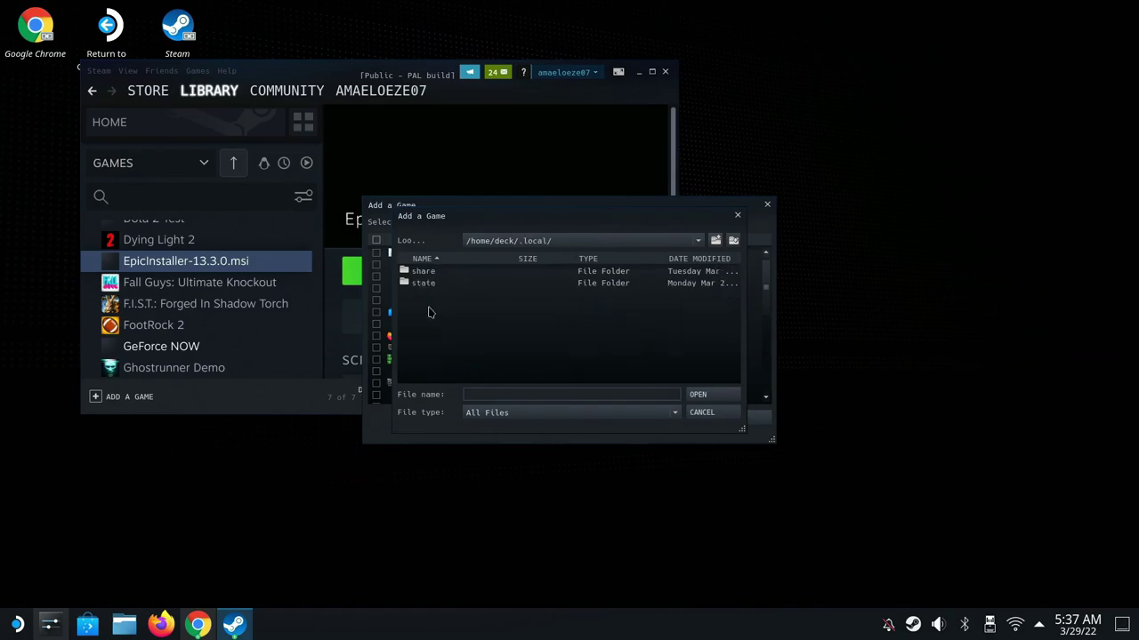
double_click(440, 274)
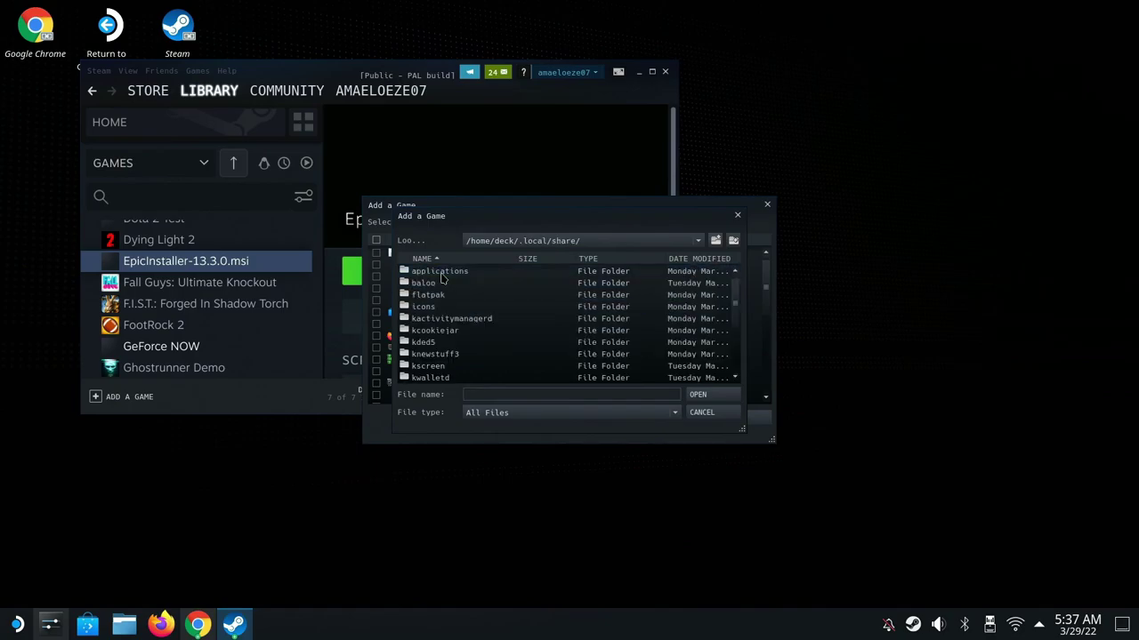
scroll(449, 307, down, 3)
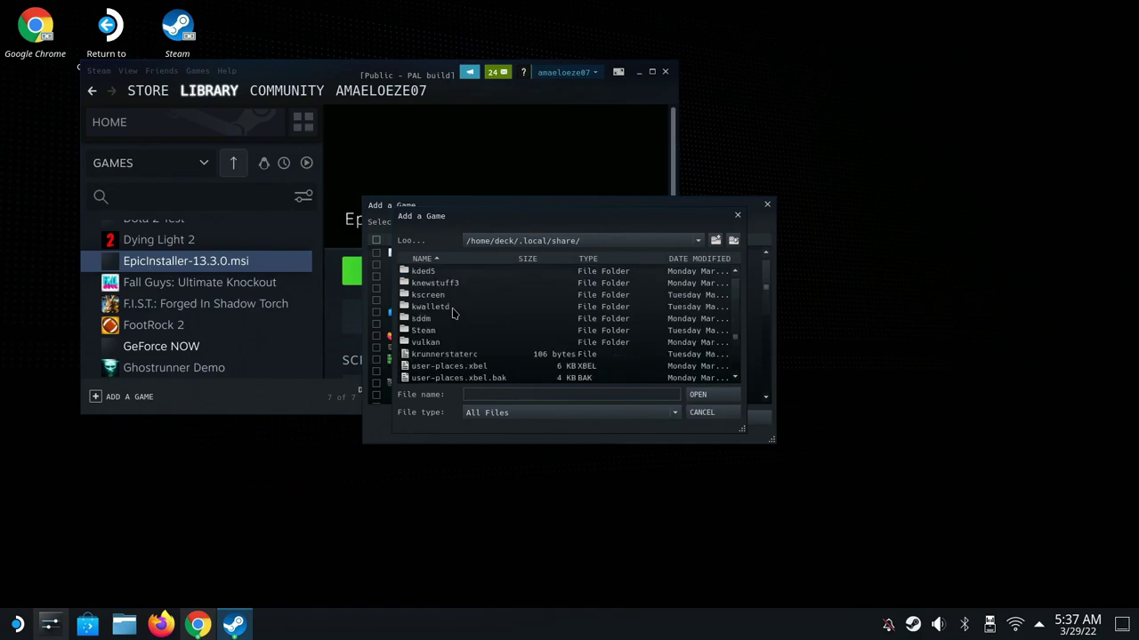
double_click(424, 318)
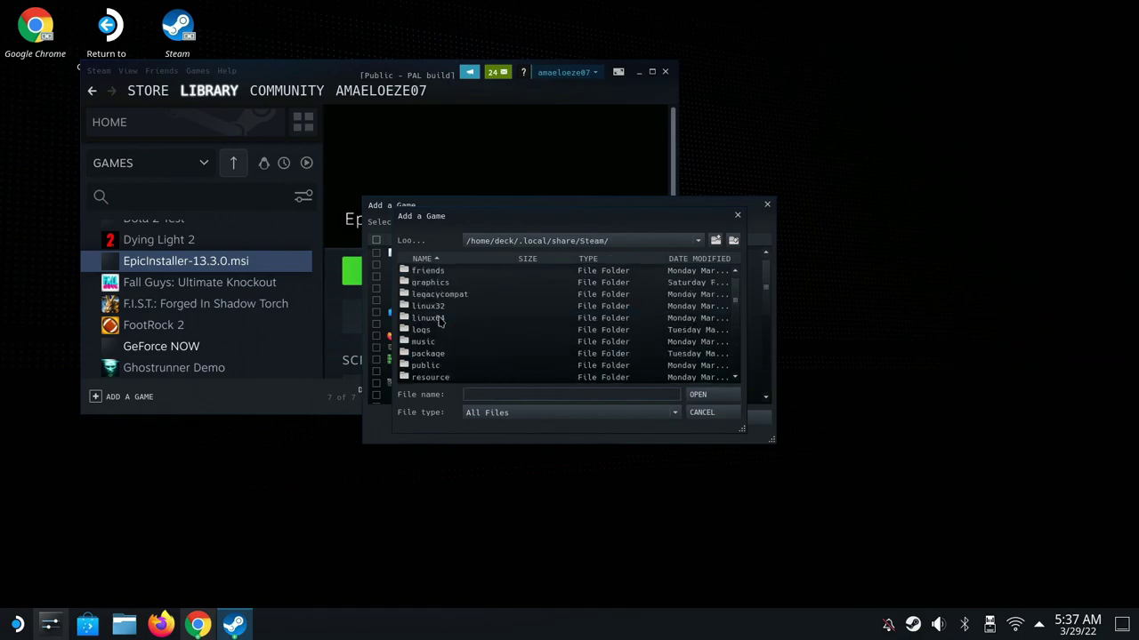
scroll(440, 318, down, 3)
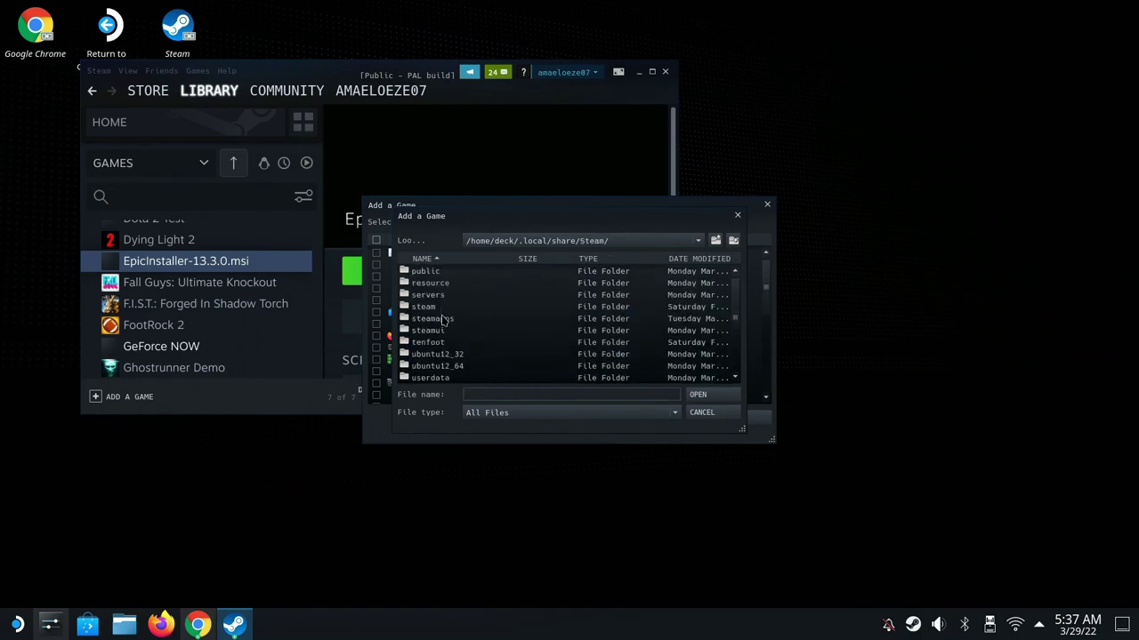
double_click(433, 319)
scroll(447, 324, up, 1)
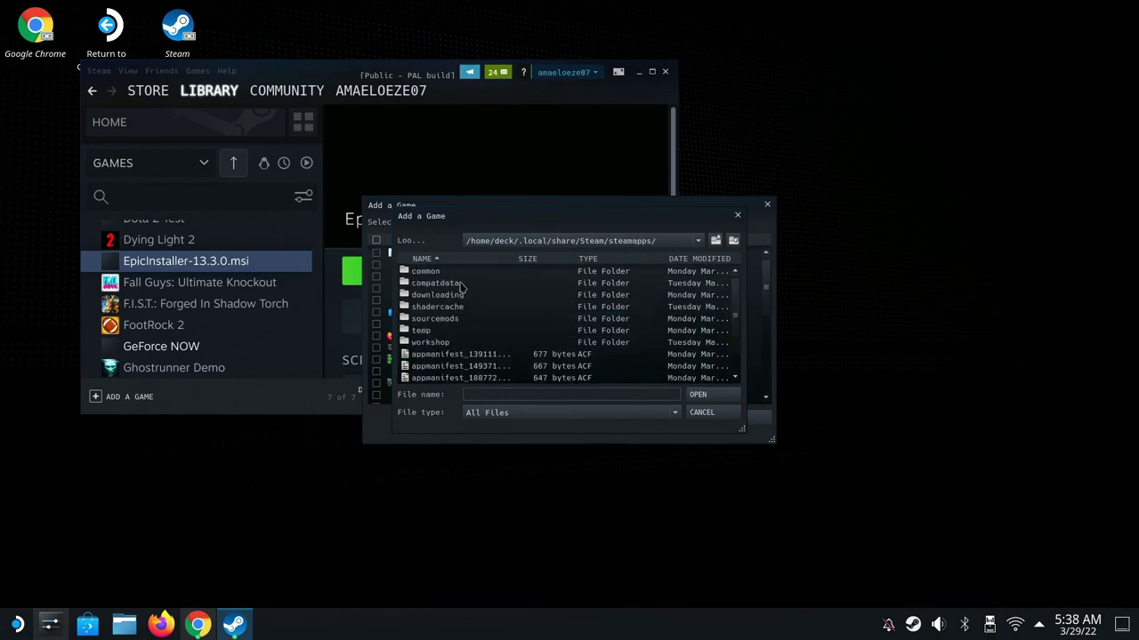
double_click(435, 283)
double_click(433, 273)
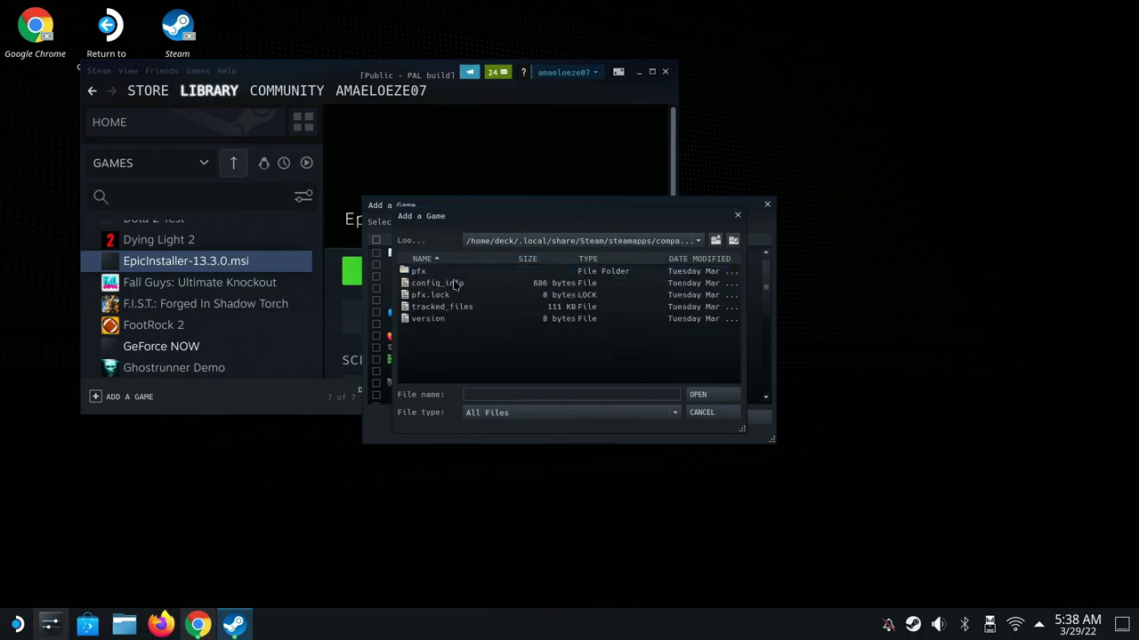
Step: Open pfx/drive_c/users/steamuser/Desktop and add Epic Games Launcher.lnk to the library
click(458, 274)
double_click(457, 274)
double_click(435, 284)
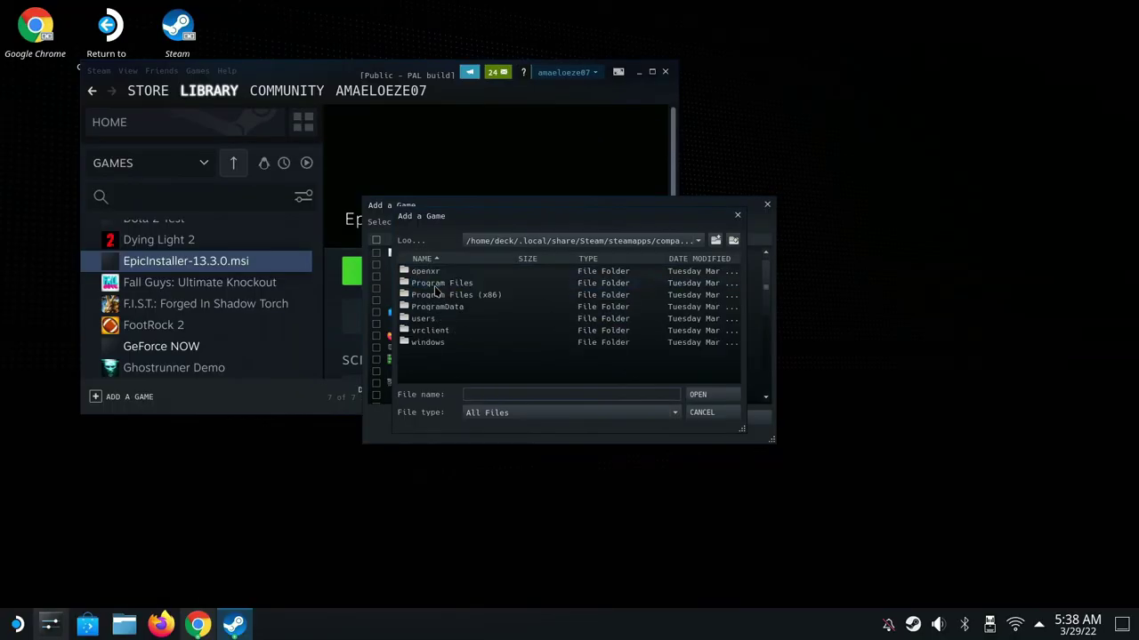
double_click(441, 320)
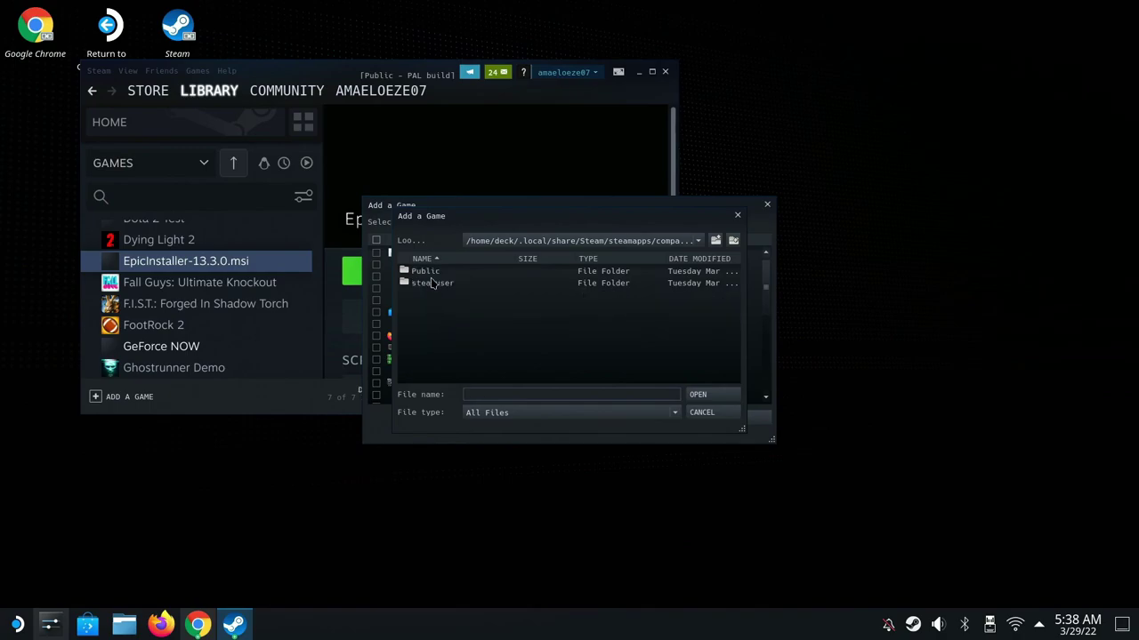
double_click(432, 287)
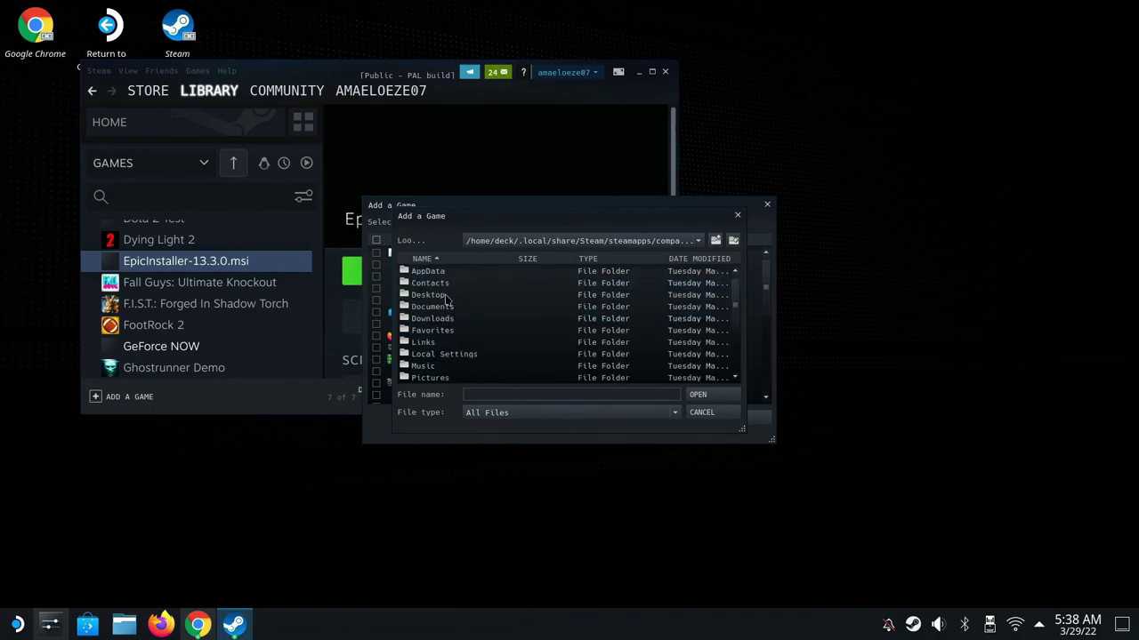
click(436, 296)
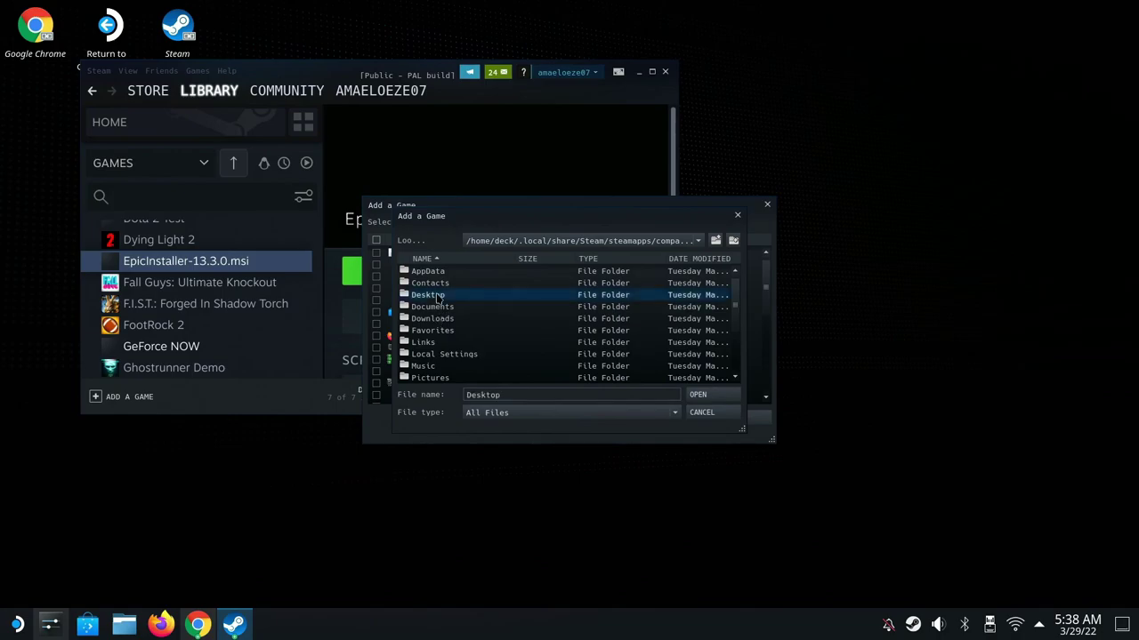
double_click(436, 296)
click(447, 272)
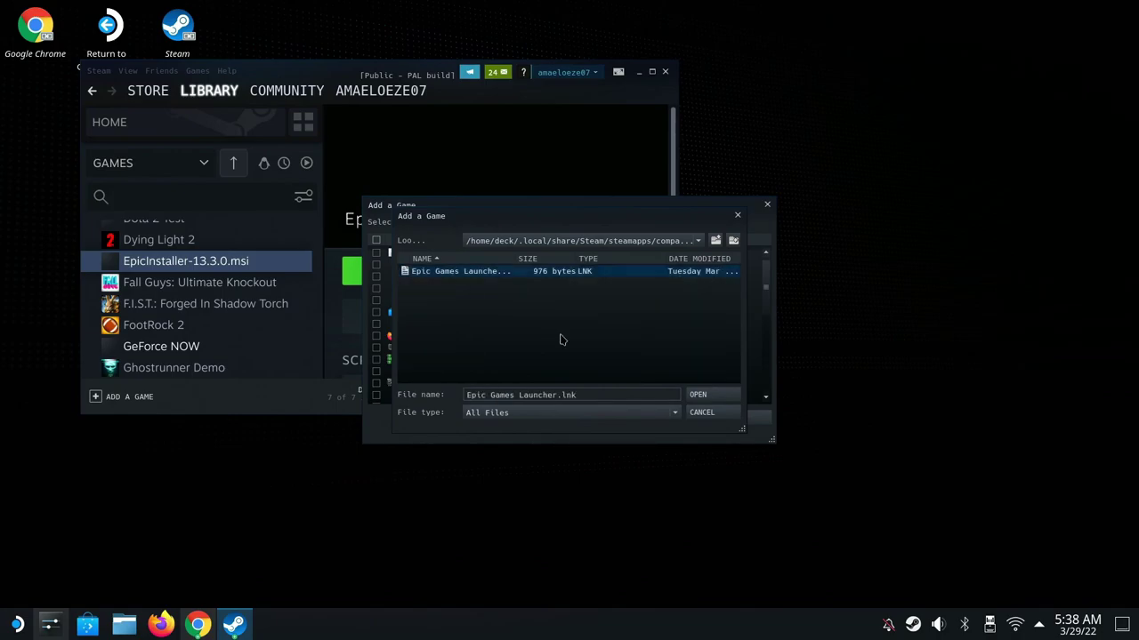
click(709, 395)
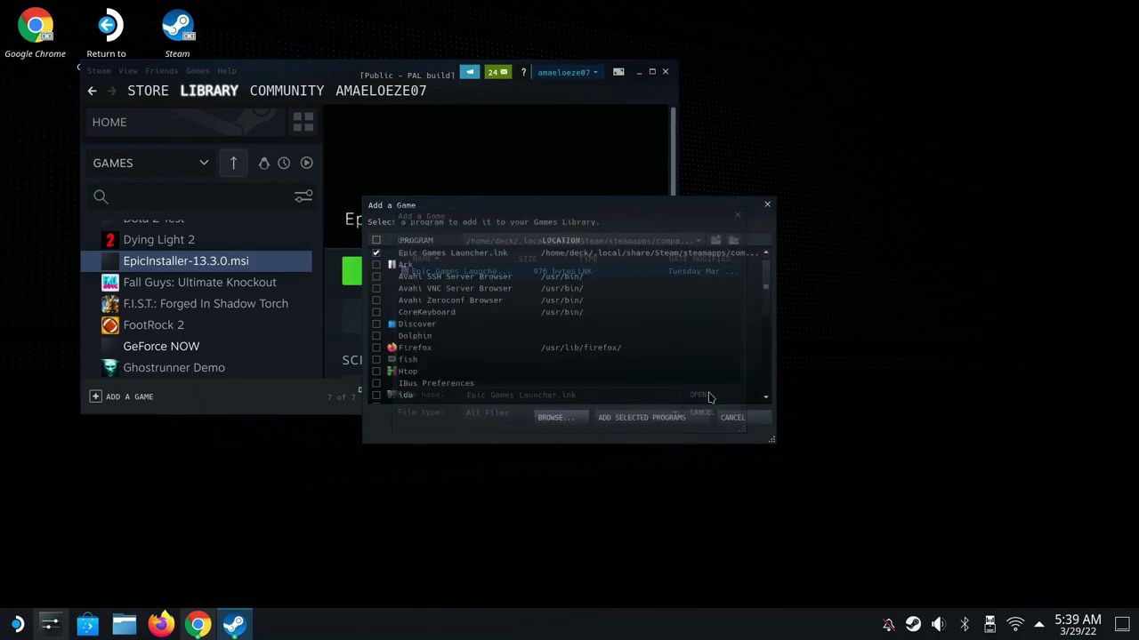
click(631, 417)
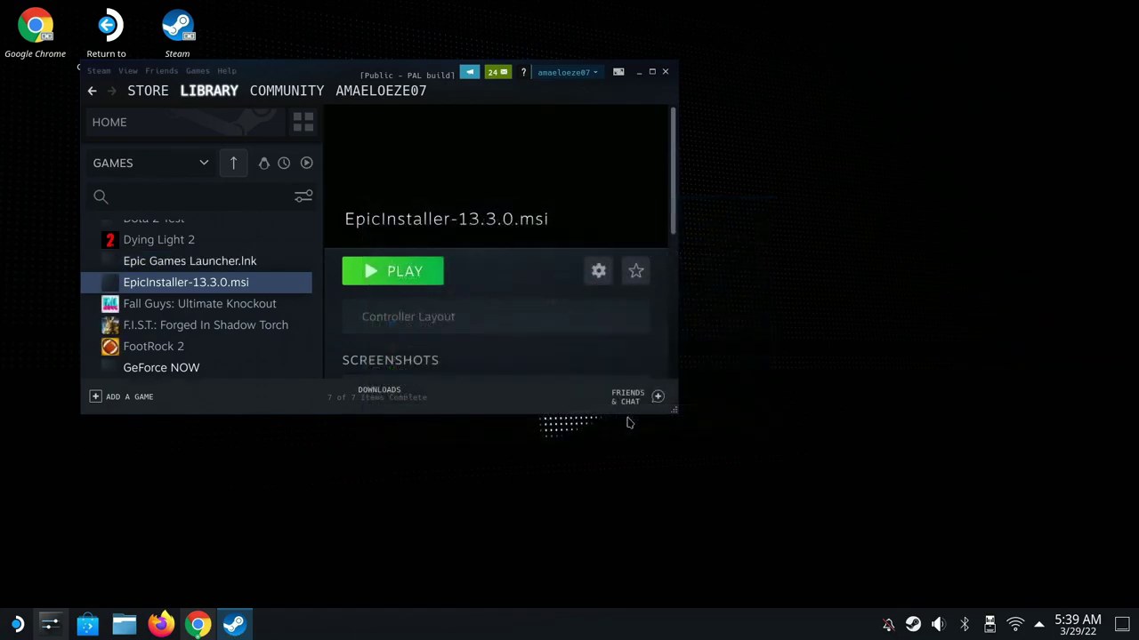
Step: Force Epic Games Launcher.lnk to run with Proton Experimental via its Compatibility properties
click(183, 268)
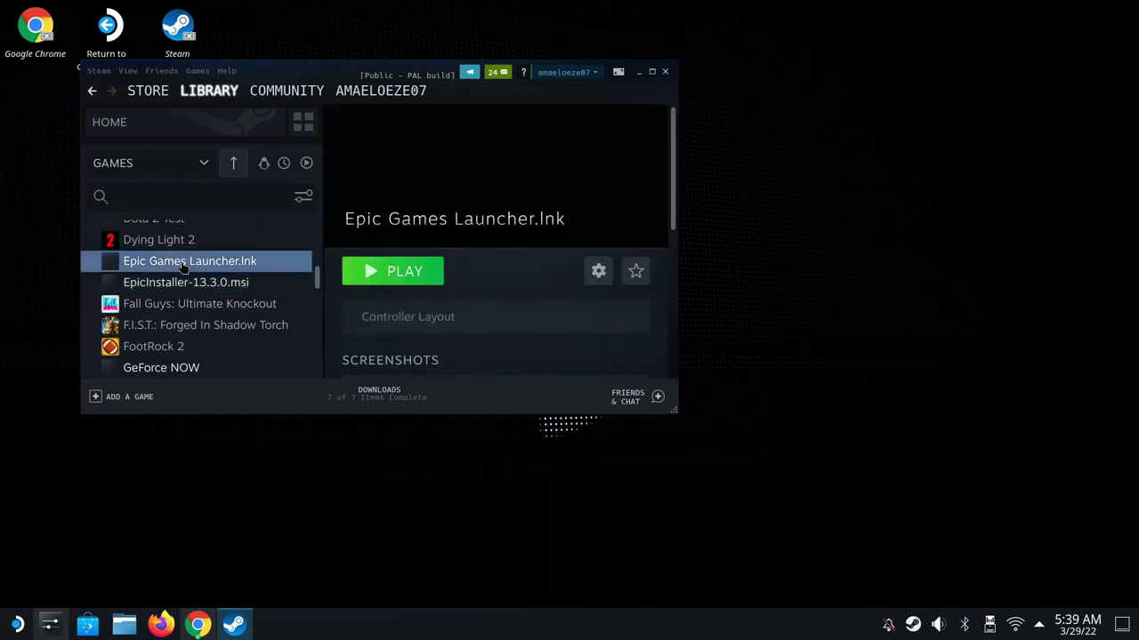
right_click(183, 267)
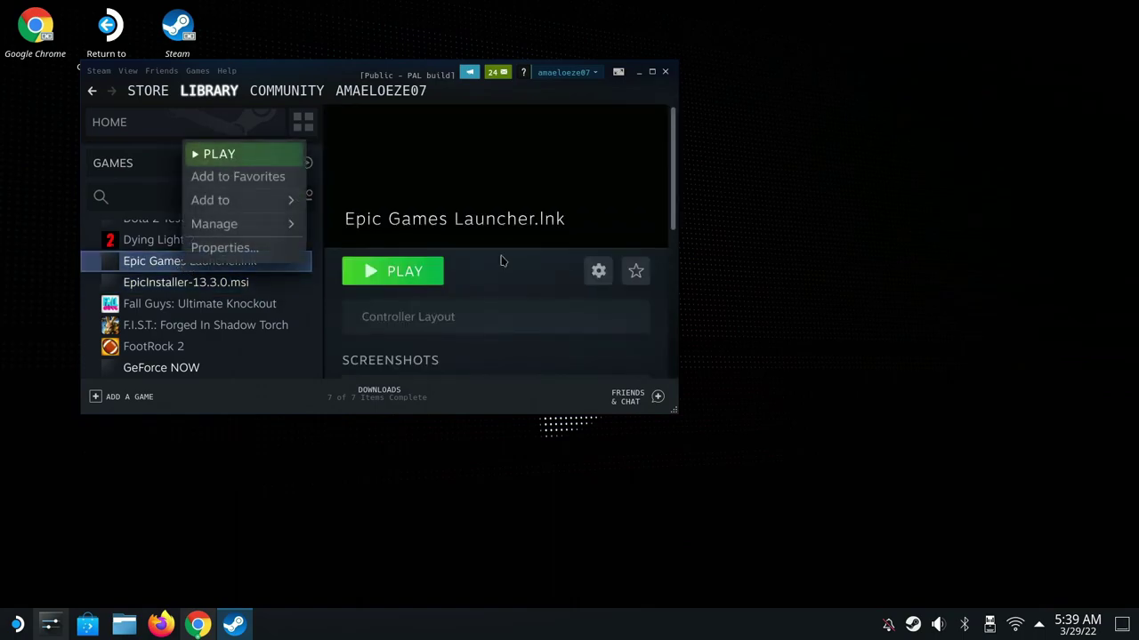
click(204, 249)
click(220, 192)
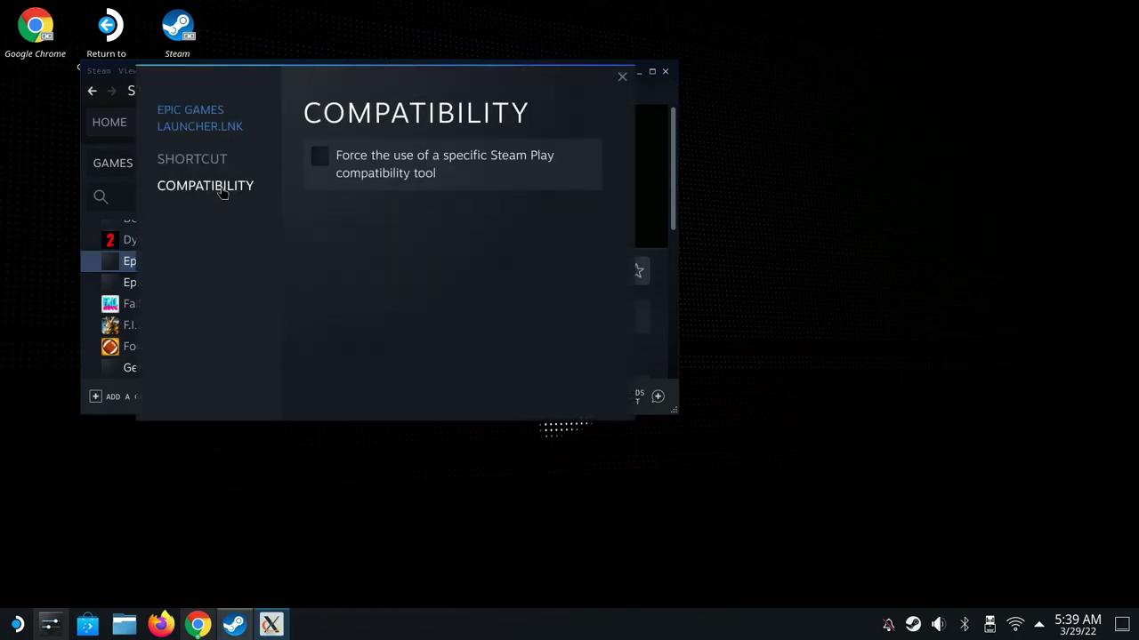
click(320, 159)
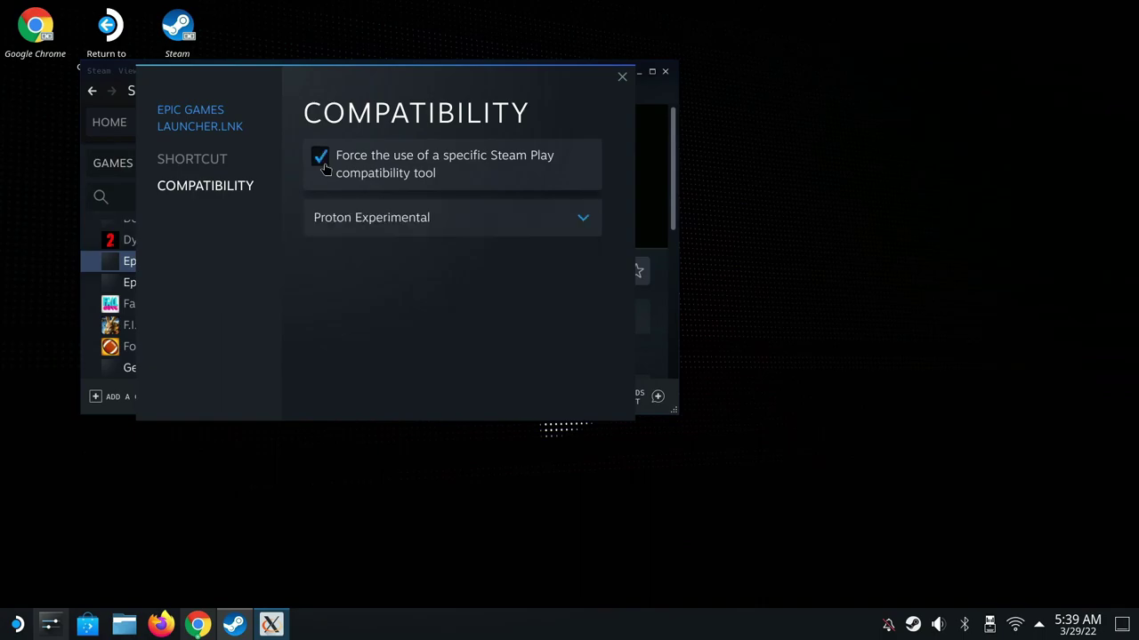
click(622, 77)
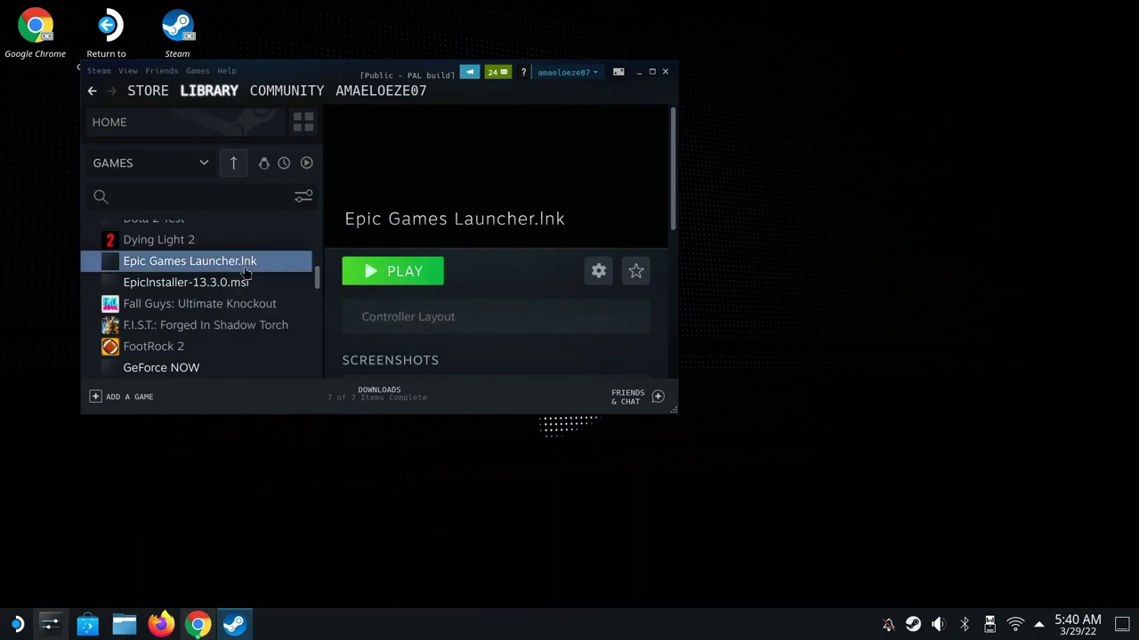
Step: Browse for a new target for the launcher entry, going up to the prefix's drive_c folder
click(595, 271)
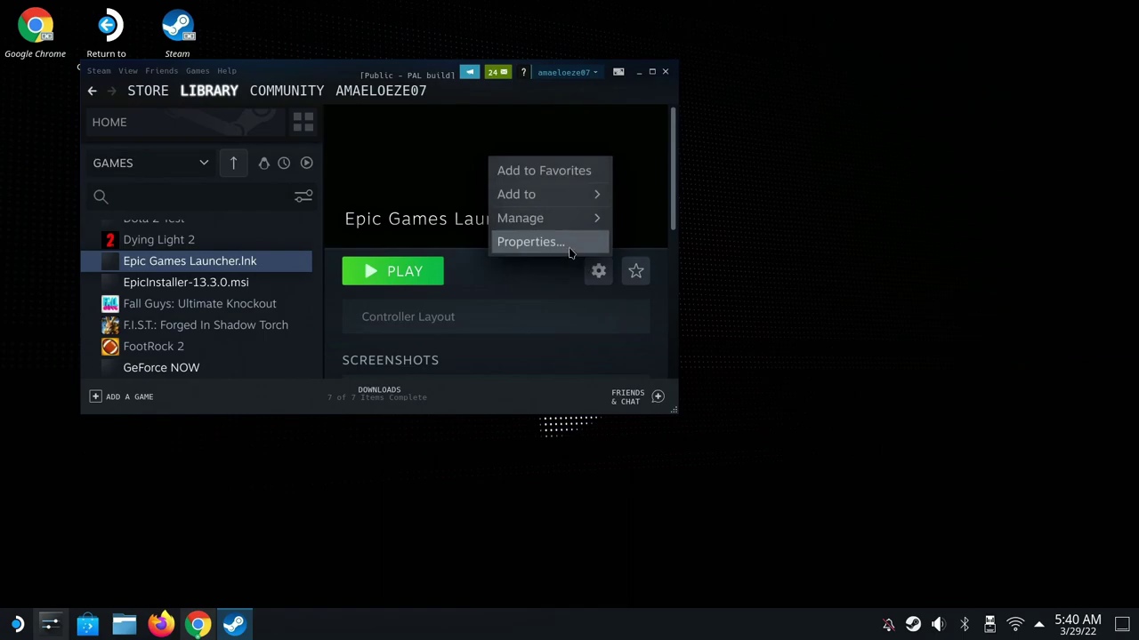
click(570, 254)
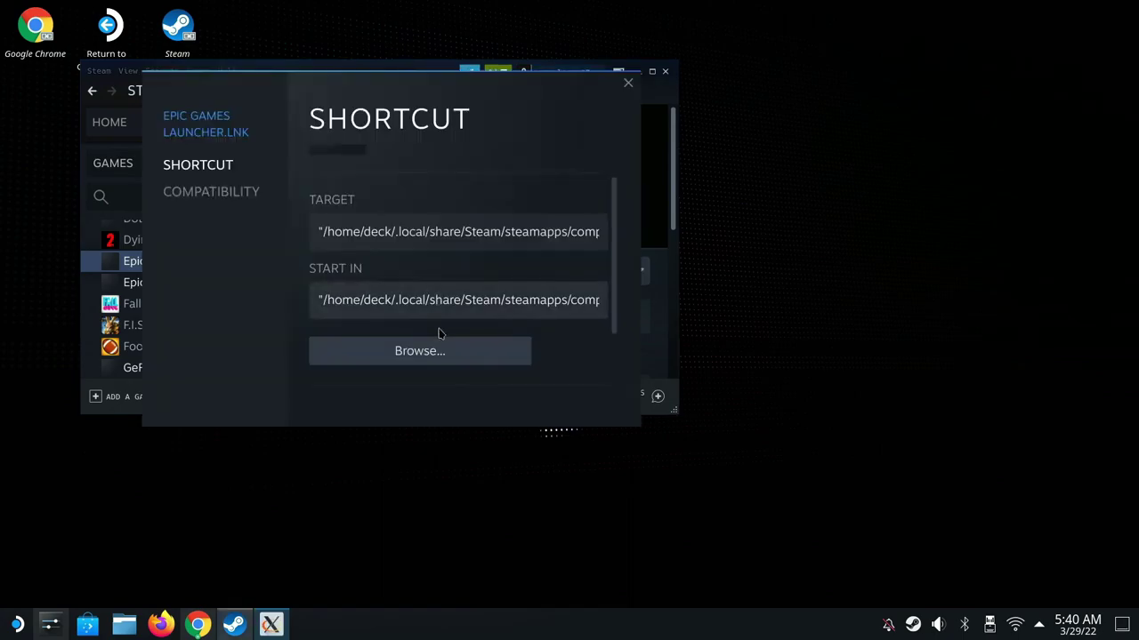
click(447, 360)
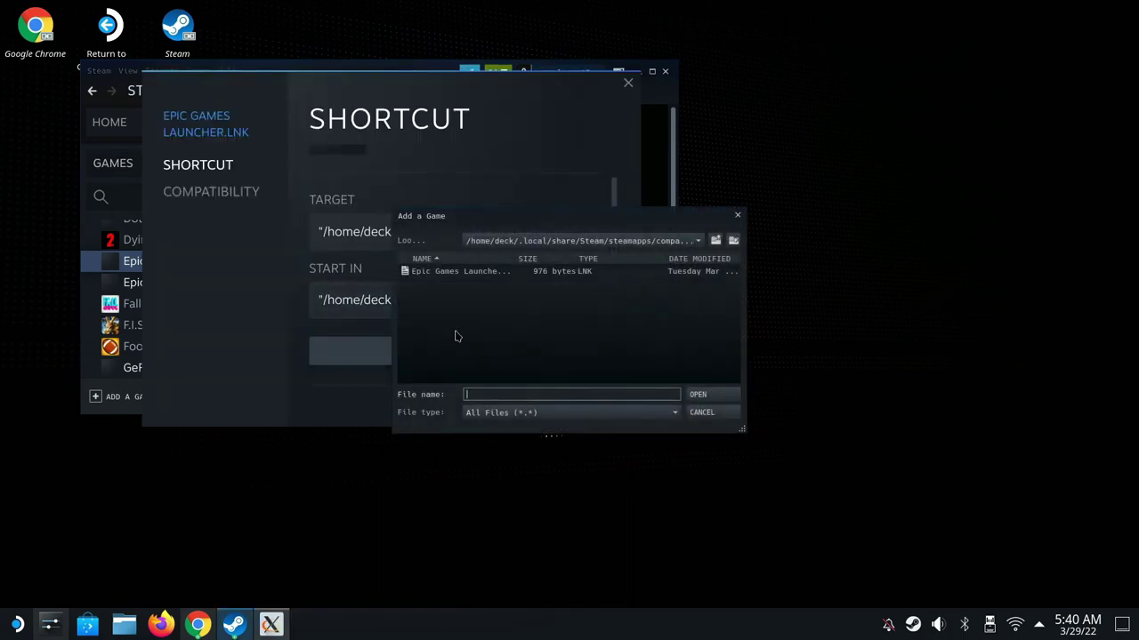
click(700, 242)
click(717, 244)
click(716, 241)
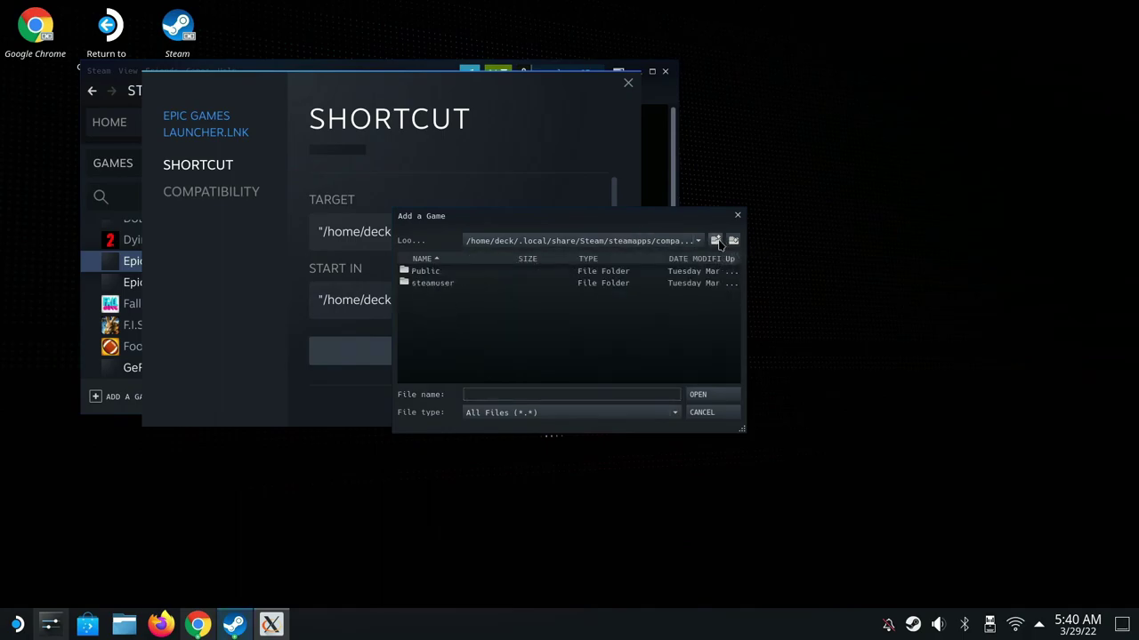
click(717, 242)
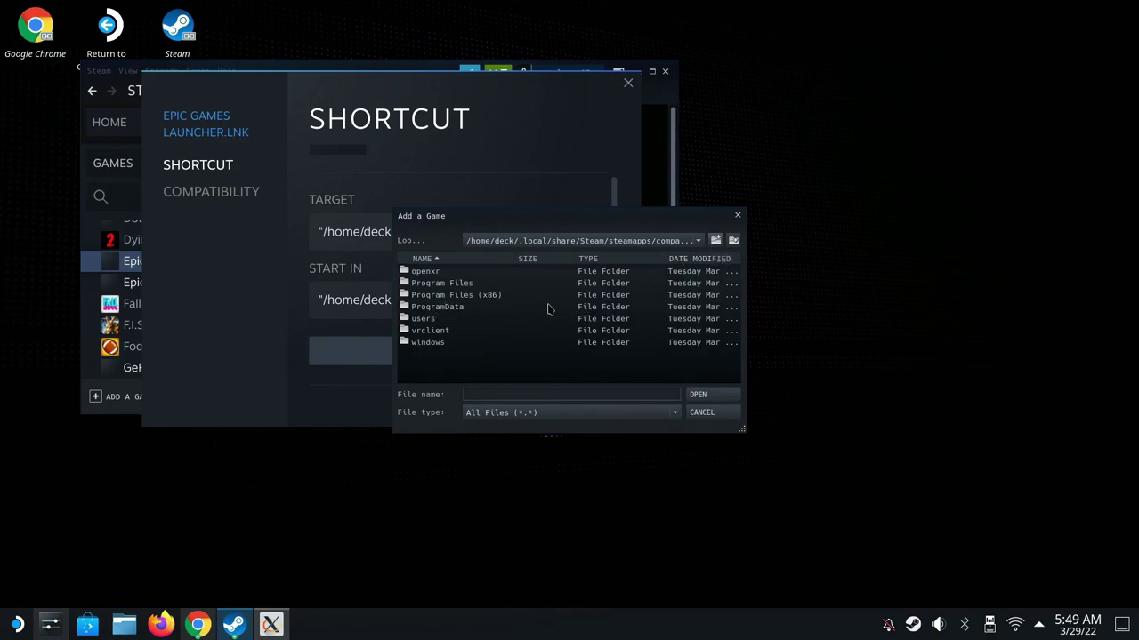
Step: Navigate to Program Files (x86)/Epic Games/Launcher/Portal/Binaries/Win32
double_click(528, 298)
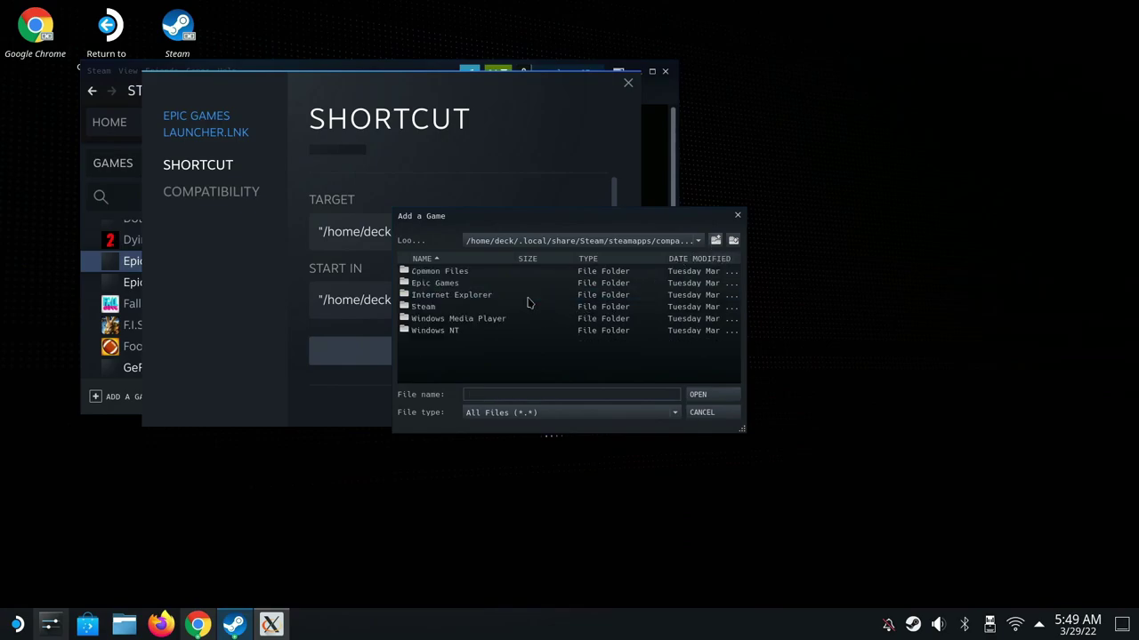
double_click(451, 283)
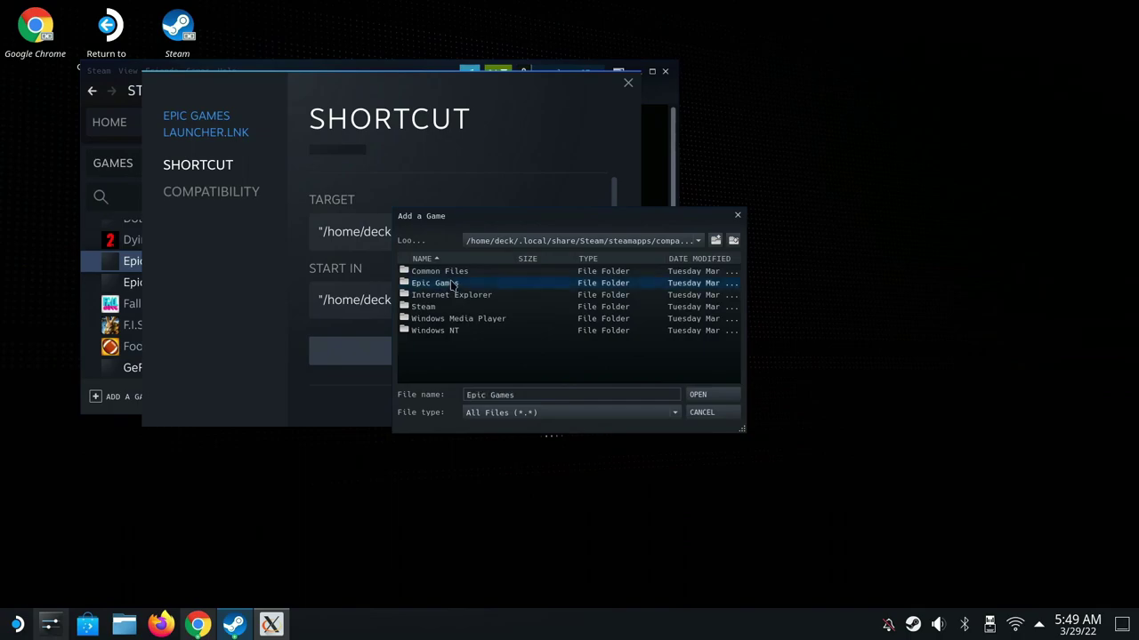
double_click(451, 283)
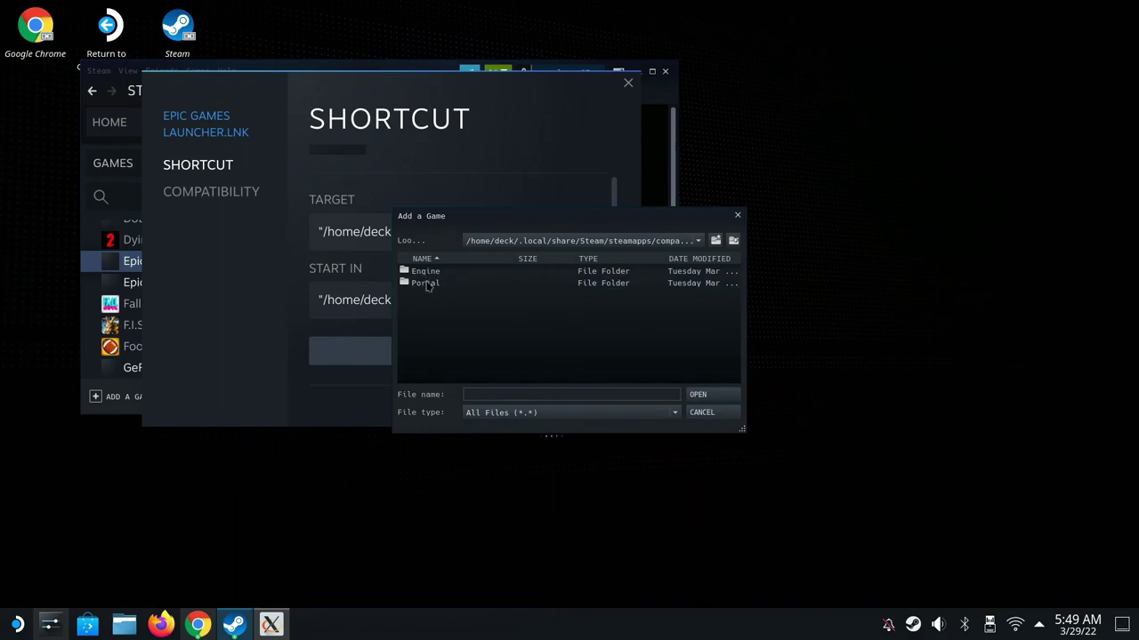
double_click(425, 283)
double_click(429, 271)
click(438, 273)
click(498, 285)
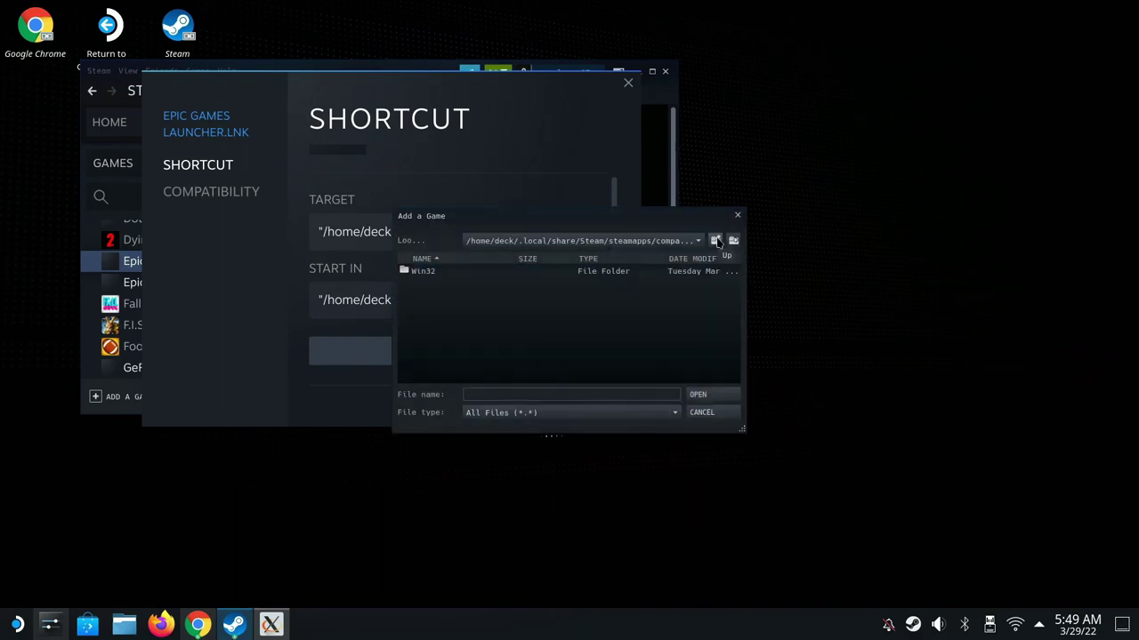
double_click(559, 272)
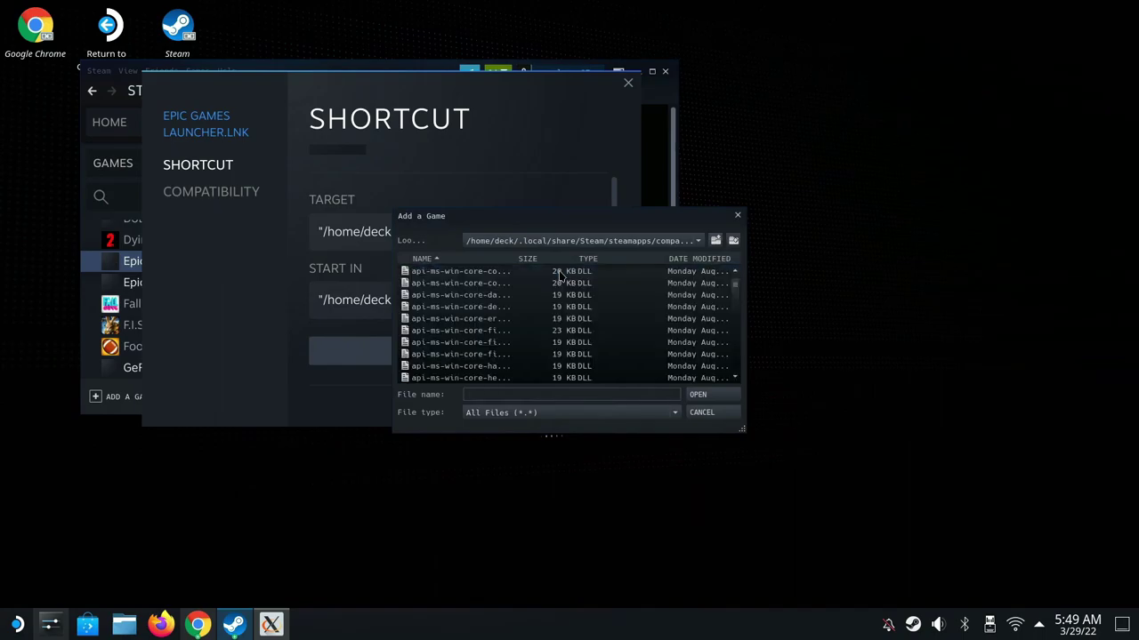
scroll(576, 327, down, 10)
scroll(577, 328, down, 3)
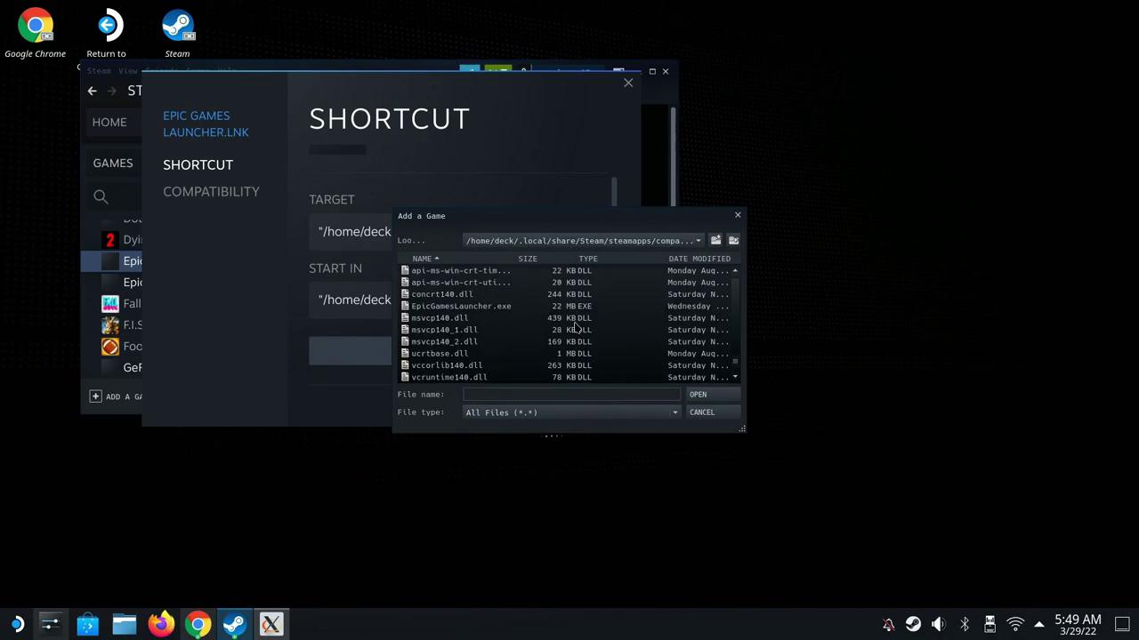
Step: Set EpicGamesLauncher.exe as the shortcut target and close the properties
click(491, 307)
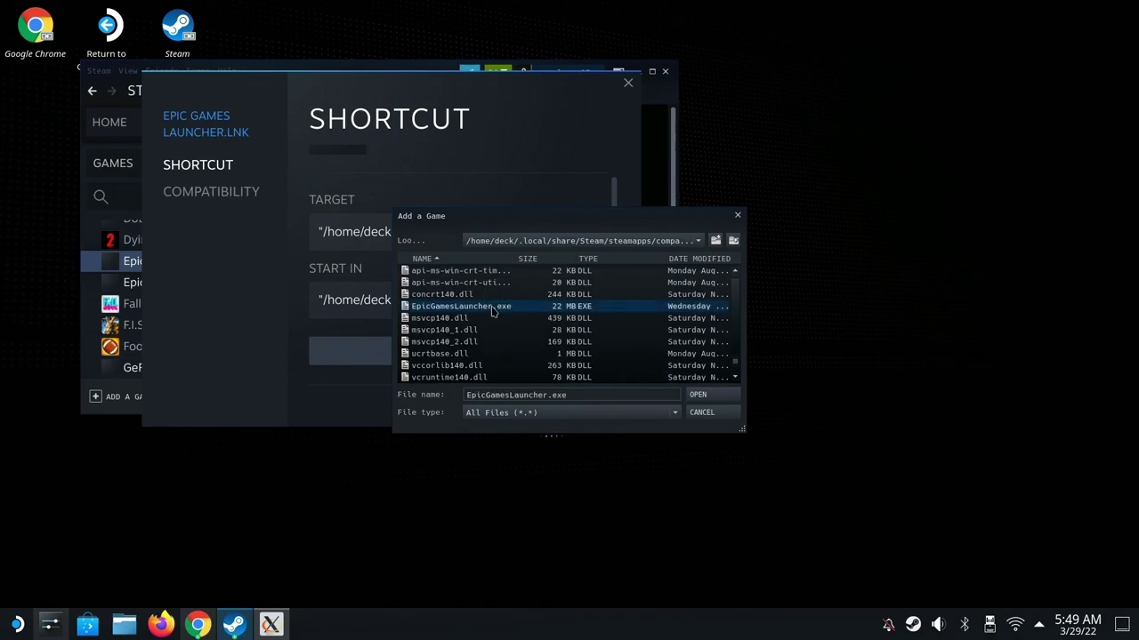
click(728, 395)
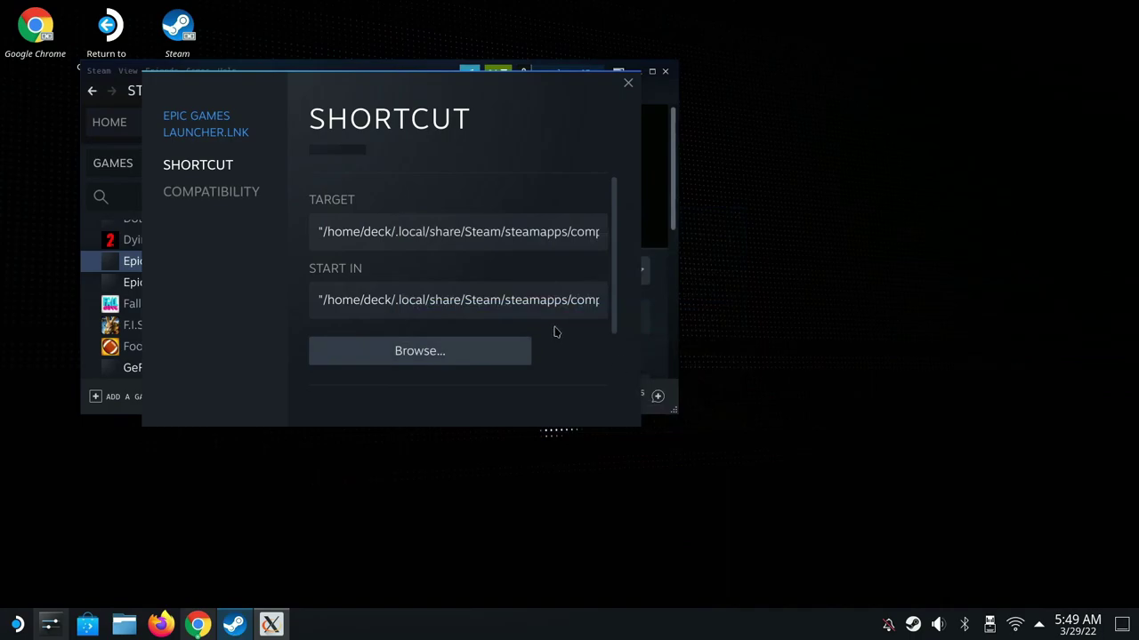
scroll(554, 324, down, 3)
scroll(554, 325, up, 4)
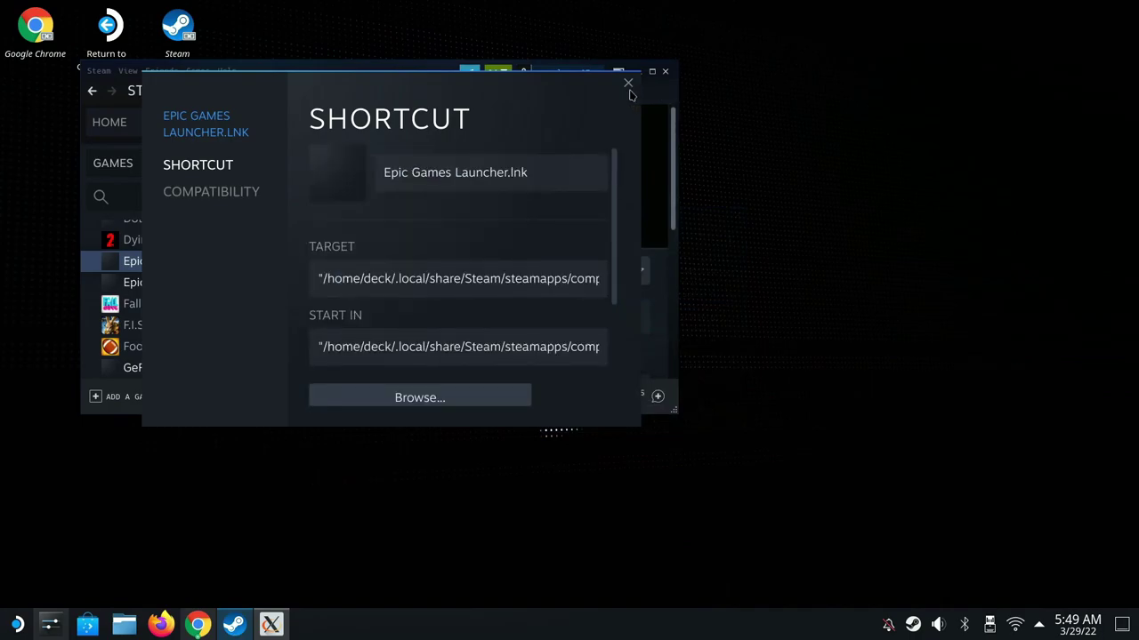
click(628, 84)
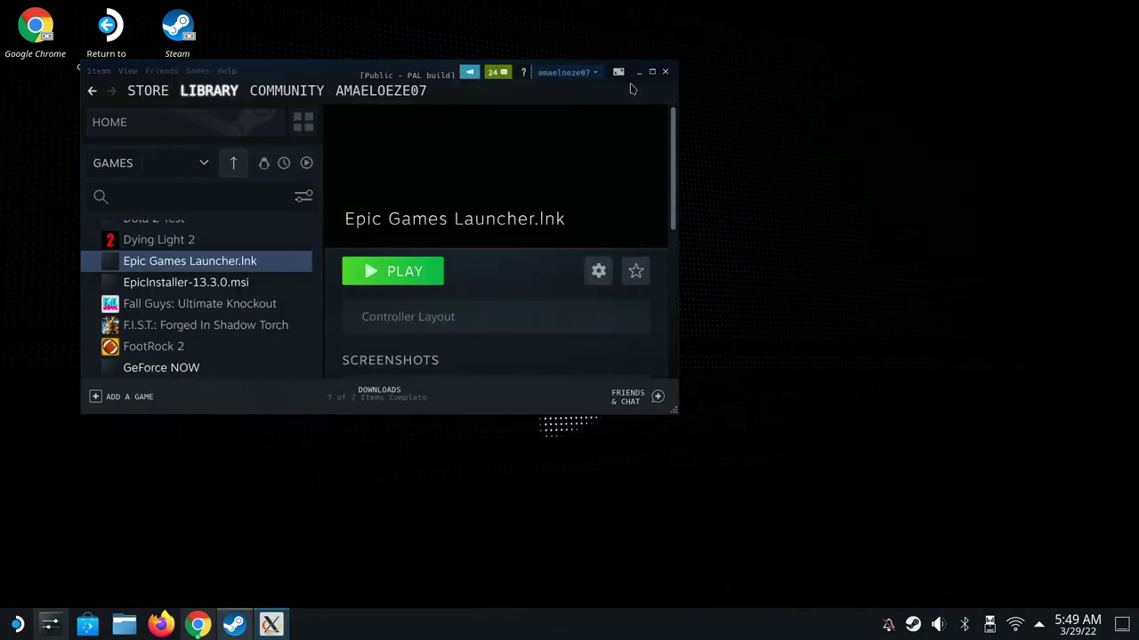
Step: Launch Epic Games Launcher.lnk and drag the Steam window further right
click(422, 272)
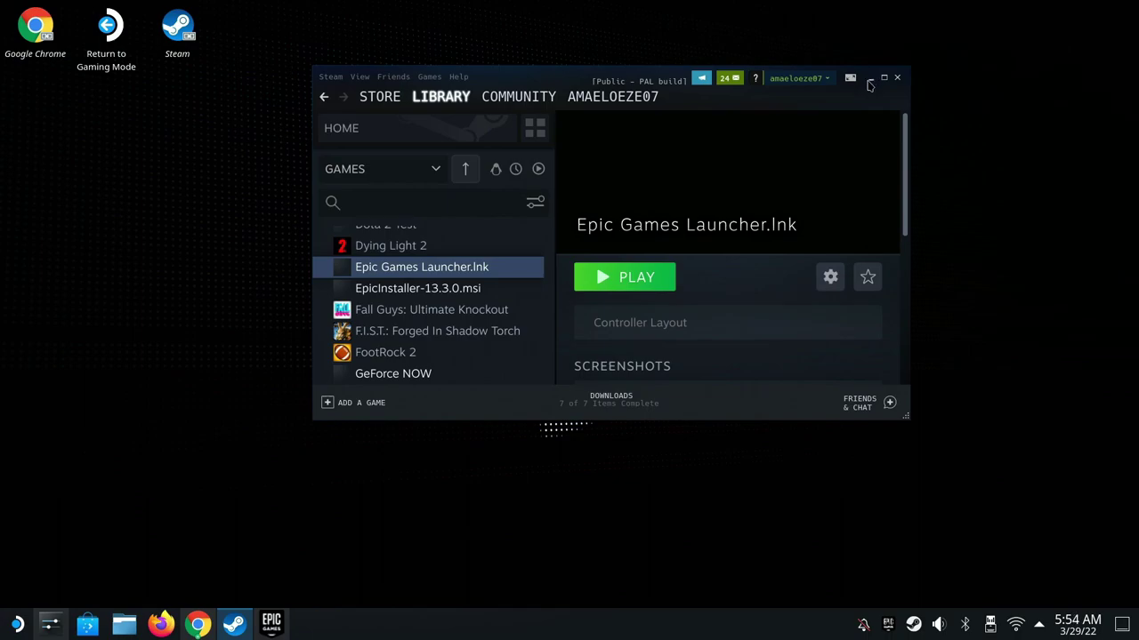
drag(543, 78, 647, 66)
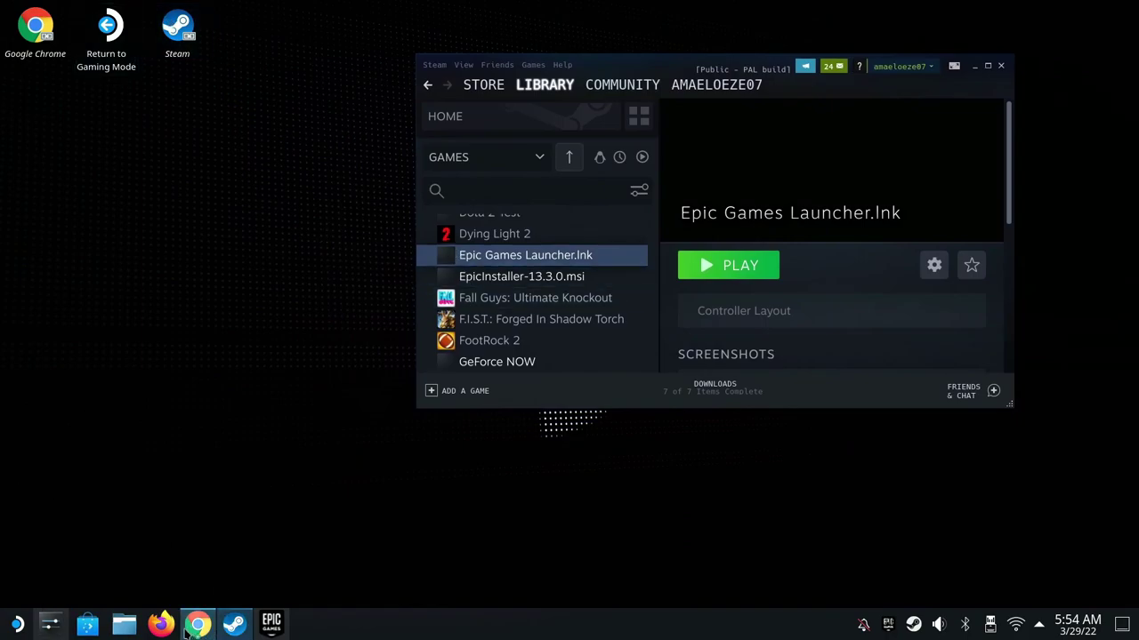
Step: Open the SD card 'primary' in Dolphin and copy its path /run/media/mmcblk0p1/
click(124, 626)
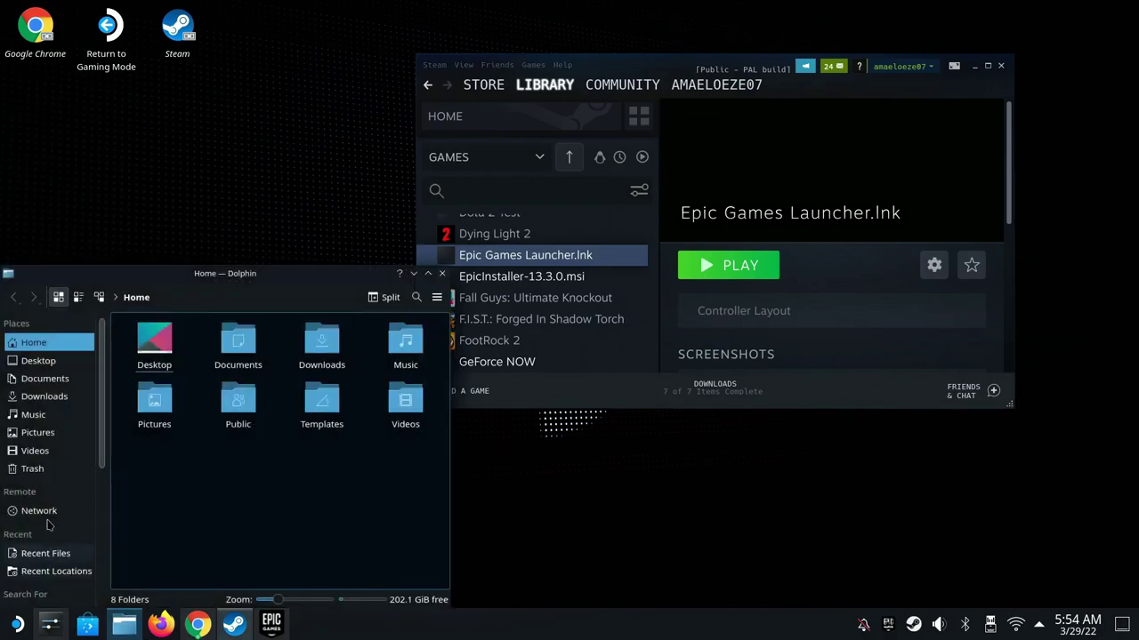
scroll(49, 526, down, 5)
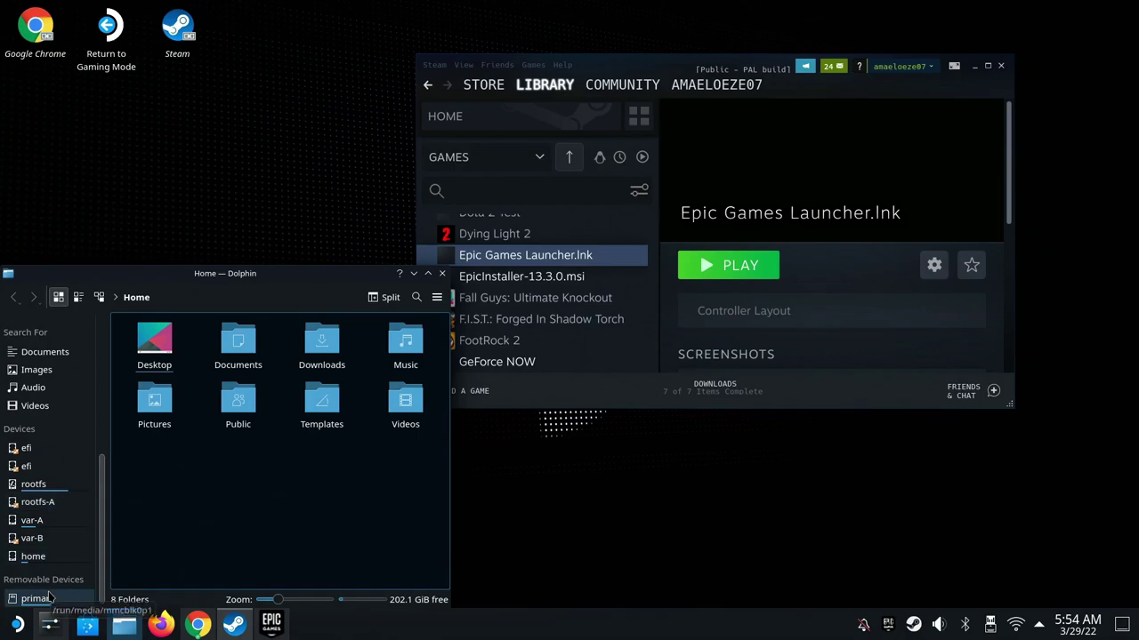
click(50, 598)
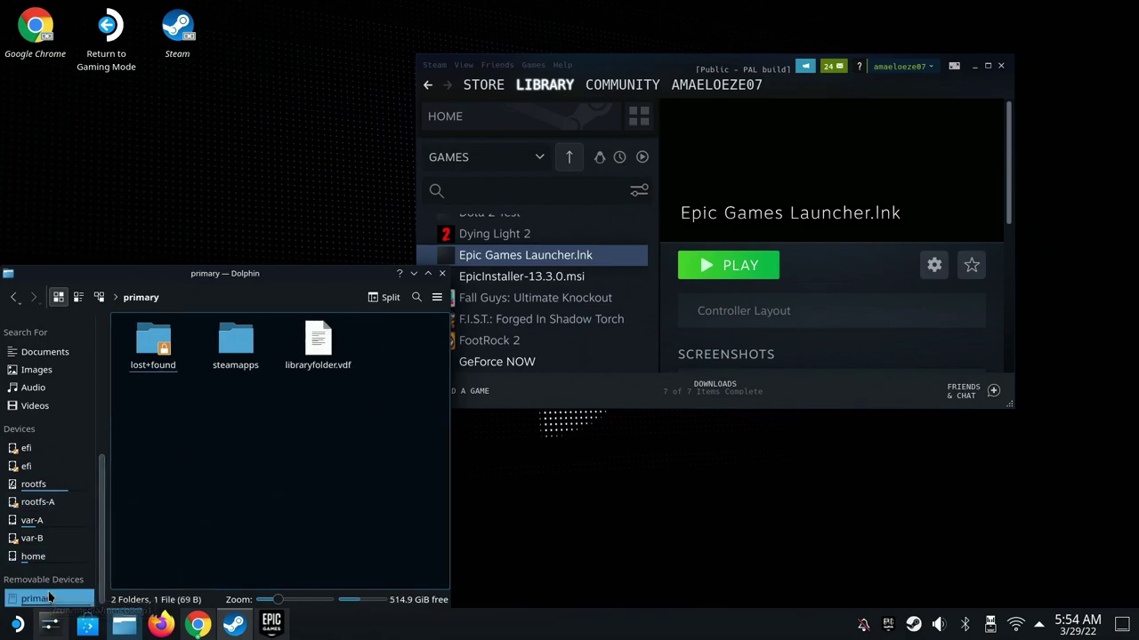
click(174, 291)
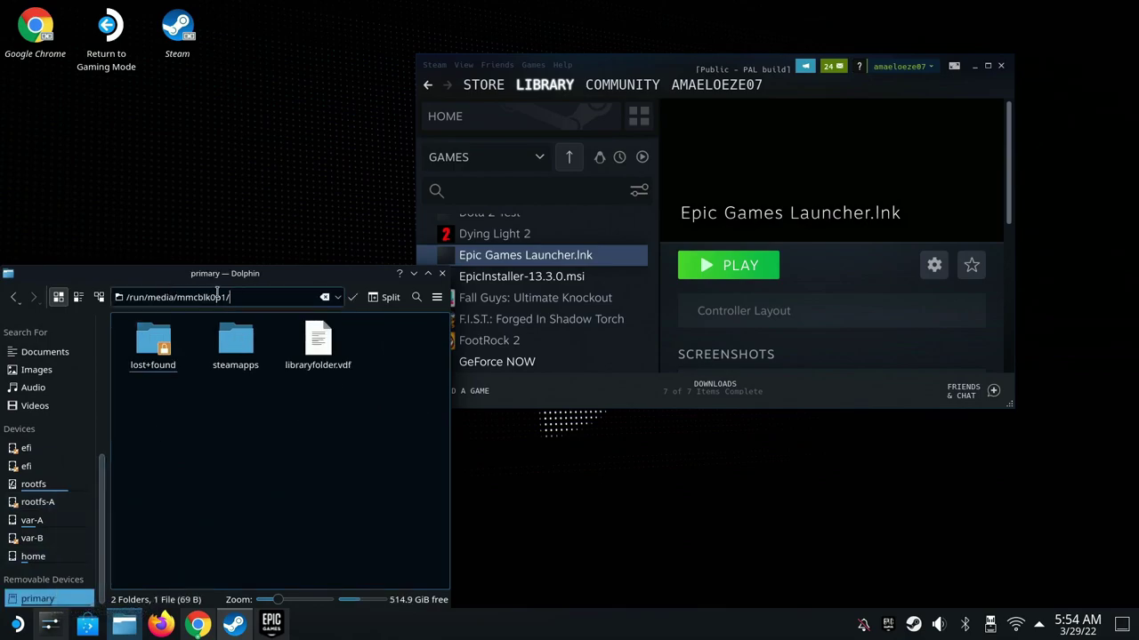
triple_click(114, 297)
right_click(169, 297)
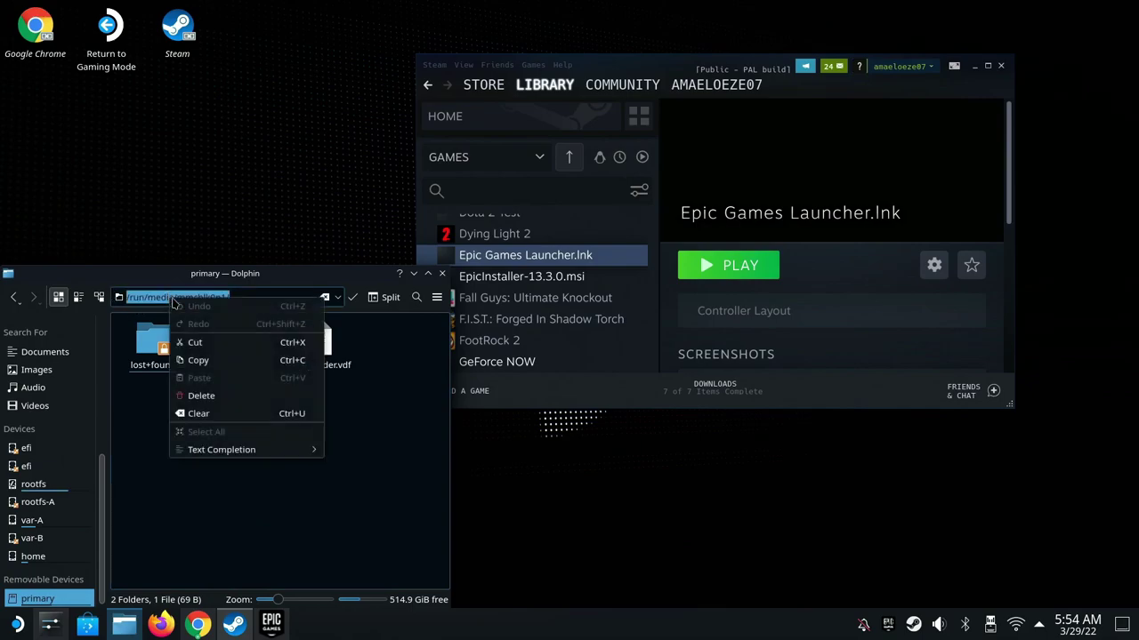
click(195, 360)
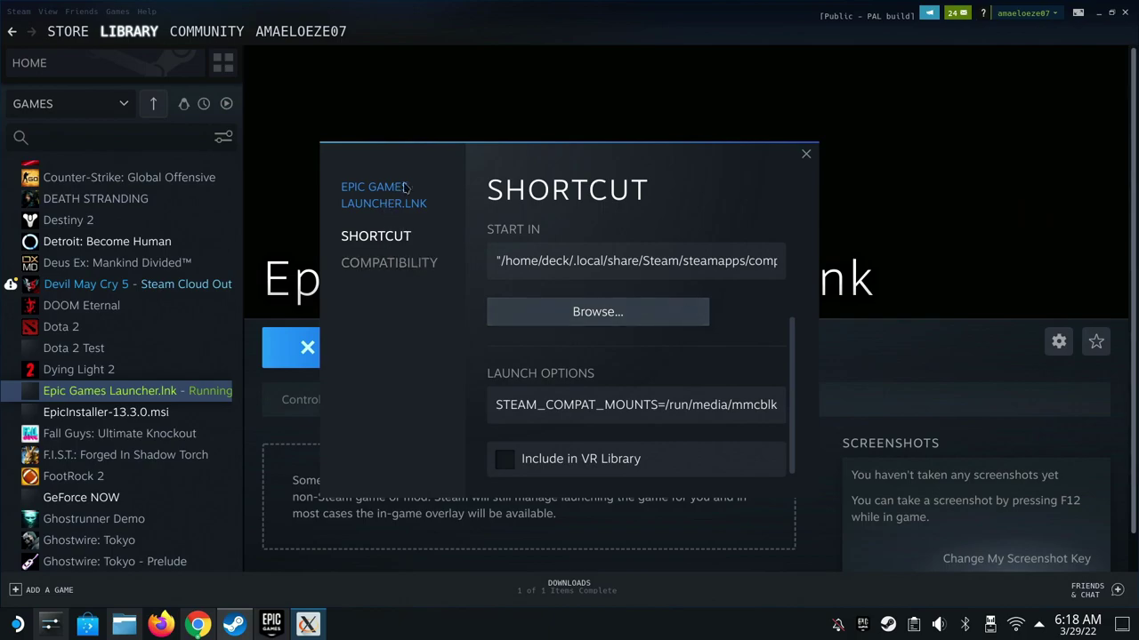
Step: Reopen the Steam properties for the Epic Games Launcher.lnk shortcut
click(803, 155)
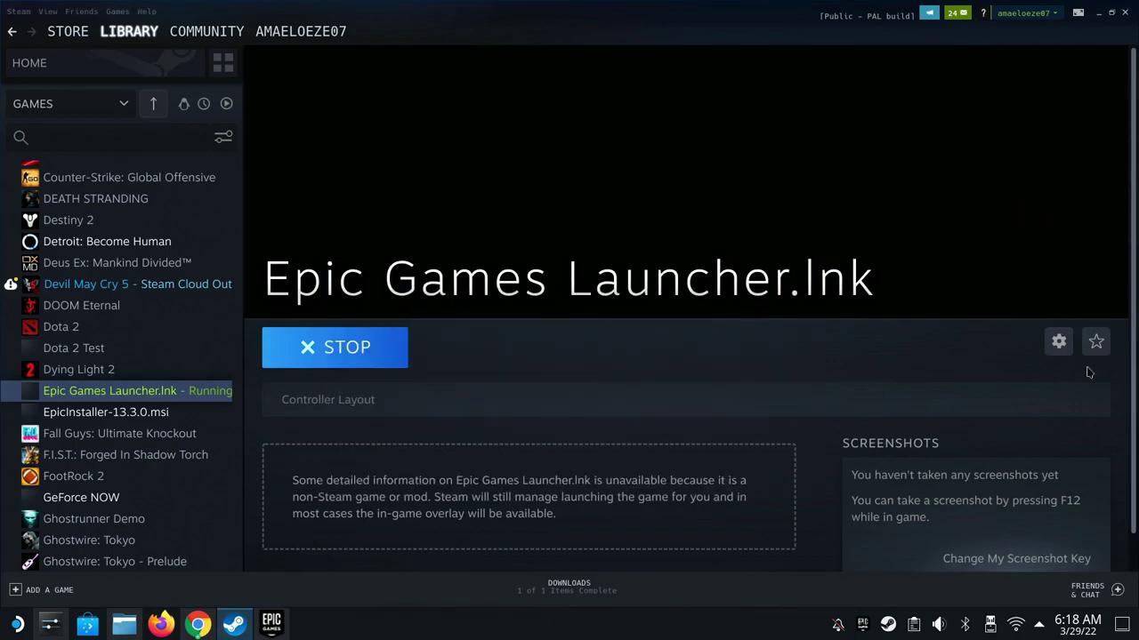
click(1058, 342)
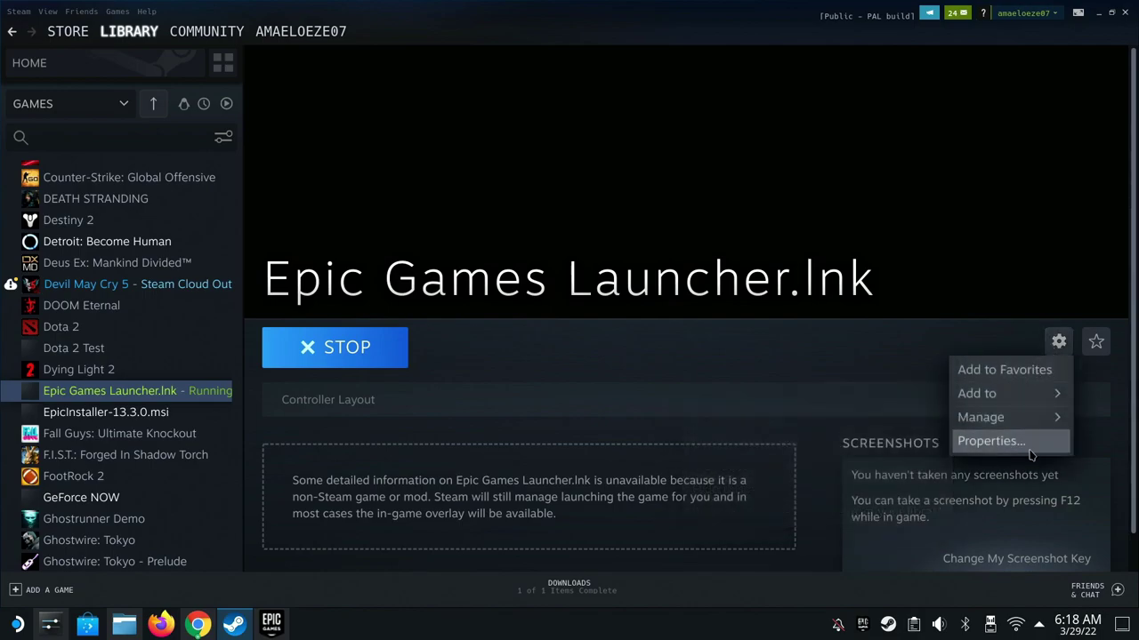
click(990, 442)
scroll(594, 354, down, 5)
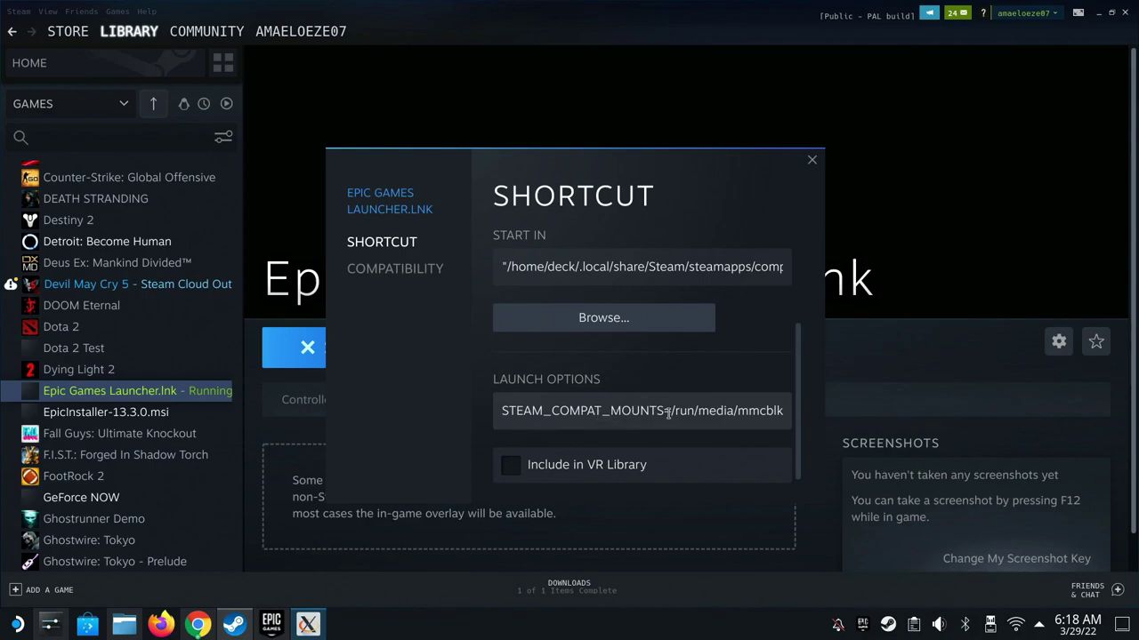
Step: Confirm launch options end in STEAM_COMPAT_MOUNTS=/run/media/mmcblk0p1/ %command%, then close properties and Dolphin
click(125, 628)
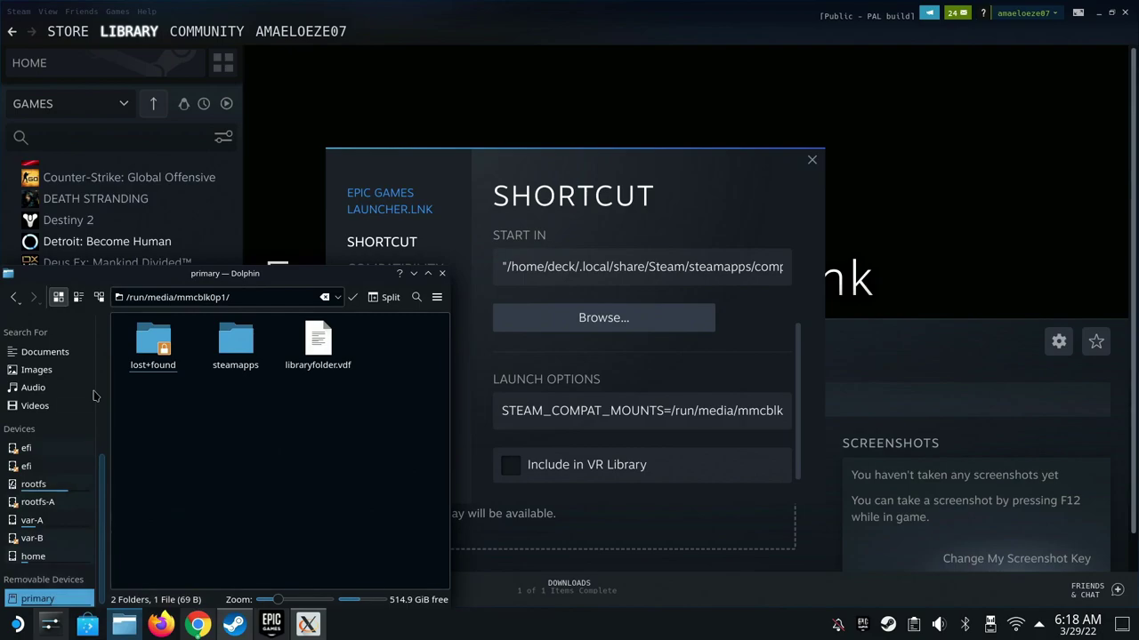
click(733, 383)
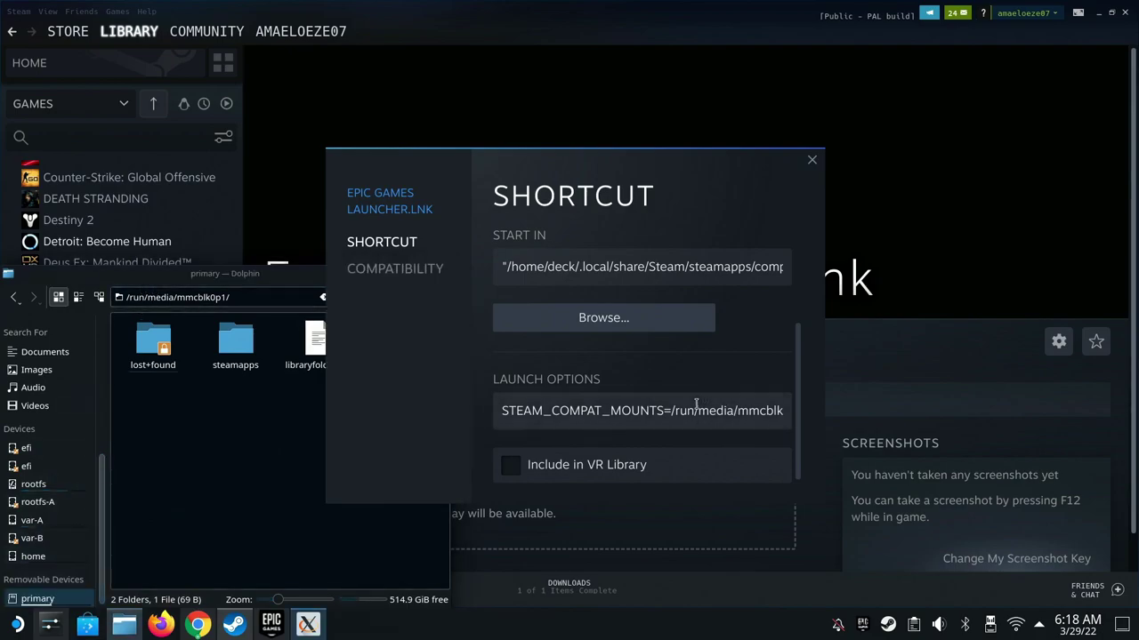
click(776, 413)
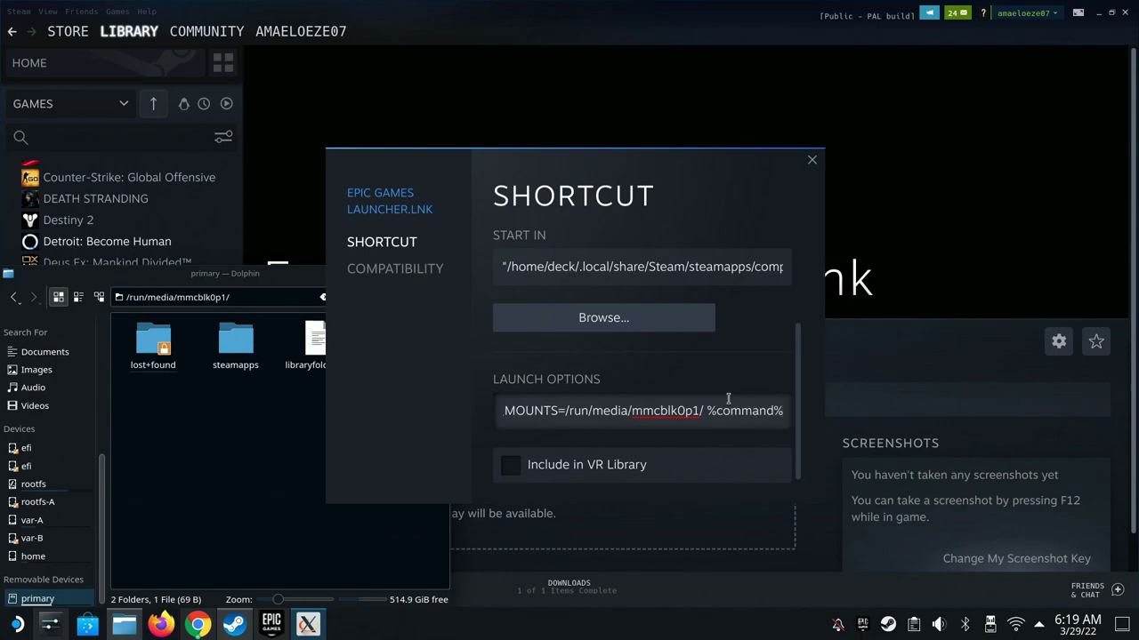
click(811, 161)
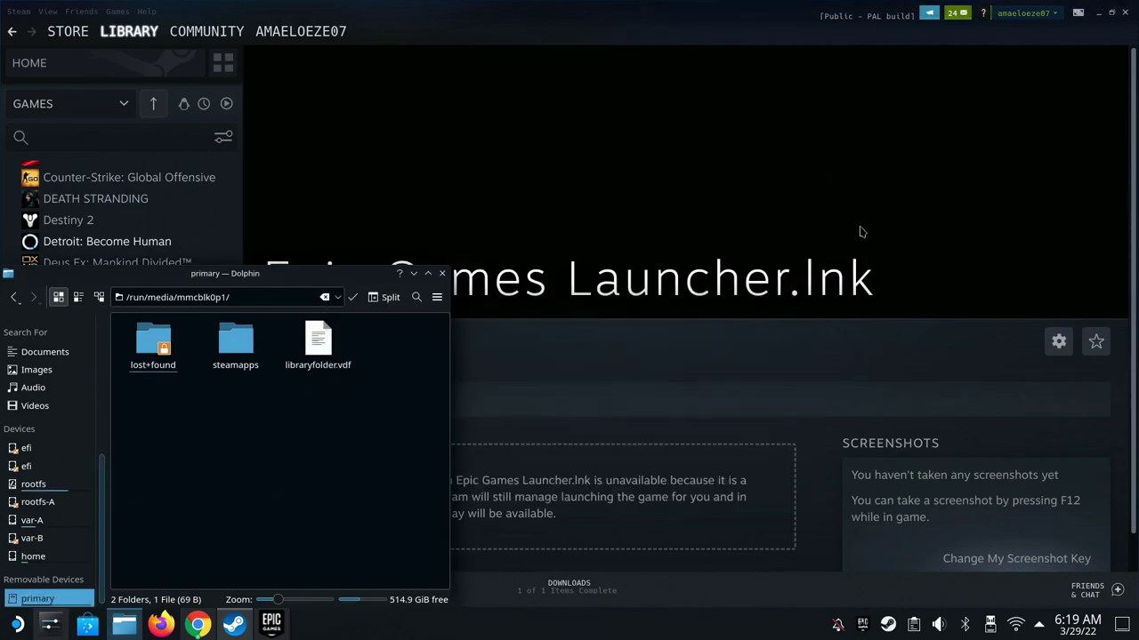
click(442, 274)
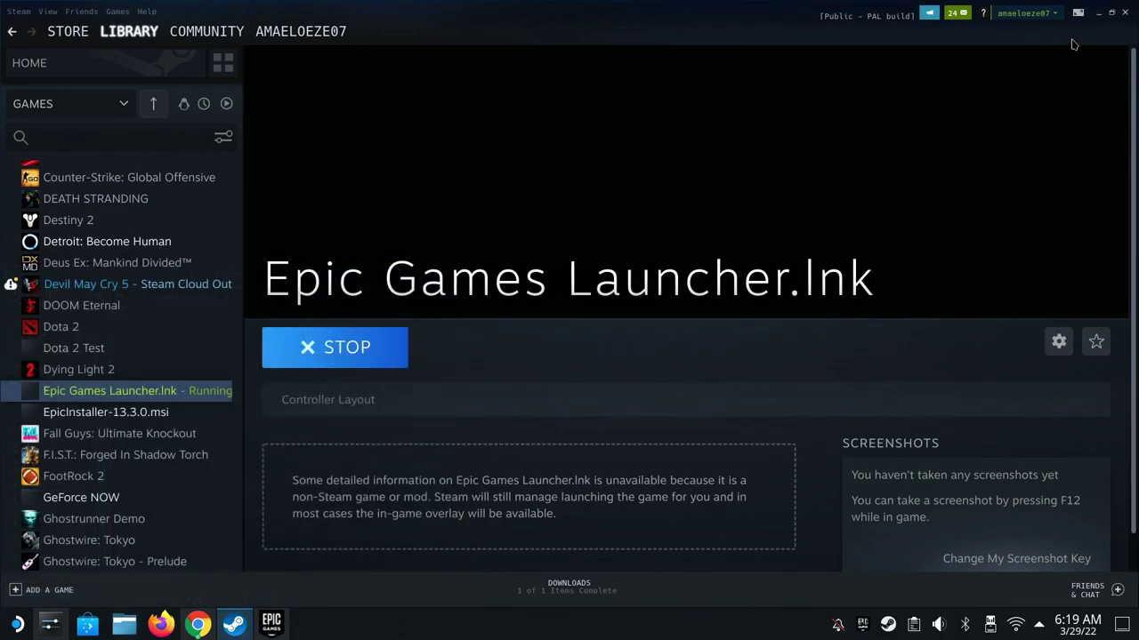
Step: Dismiss the Steam library and pending prompt, and start installing Final Fantasy VII
click(1101, 14)
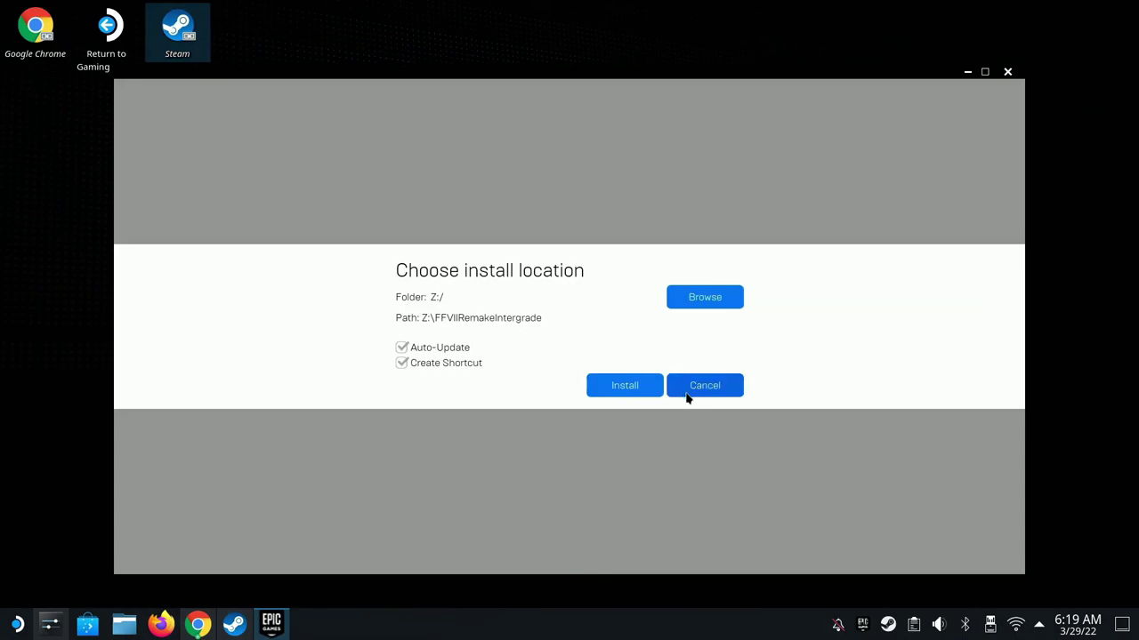
click(693, 391)
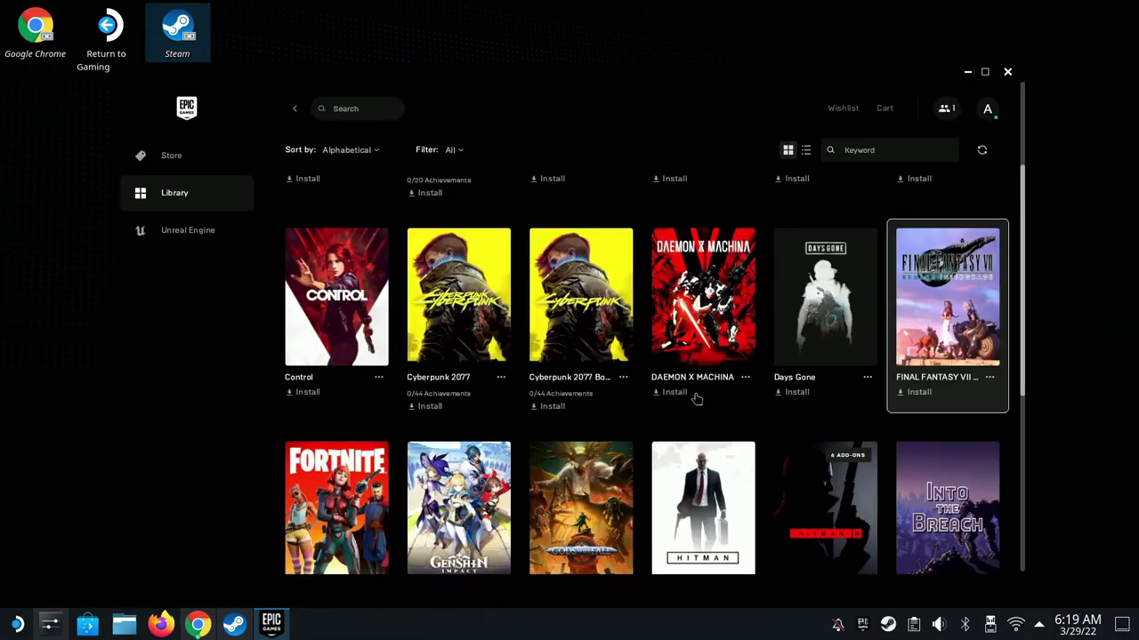
click(951, 332)
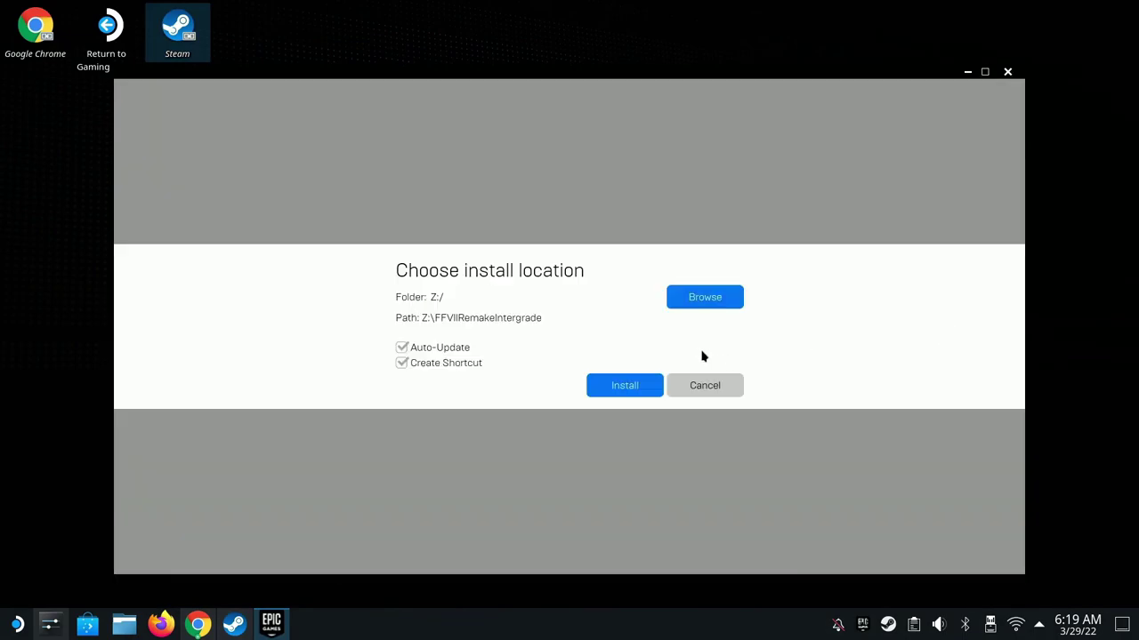
Step: Set the install folder to drive D: under My Computer and begin the install
click(709, 299)
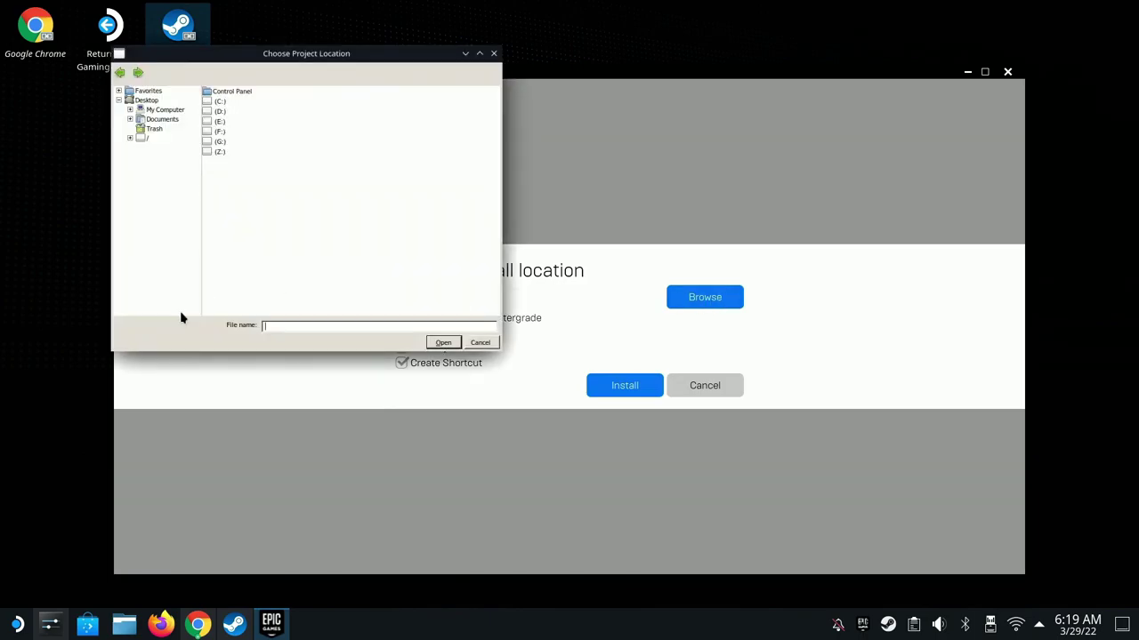
click(157, 111)
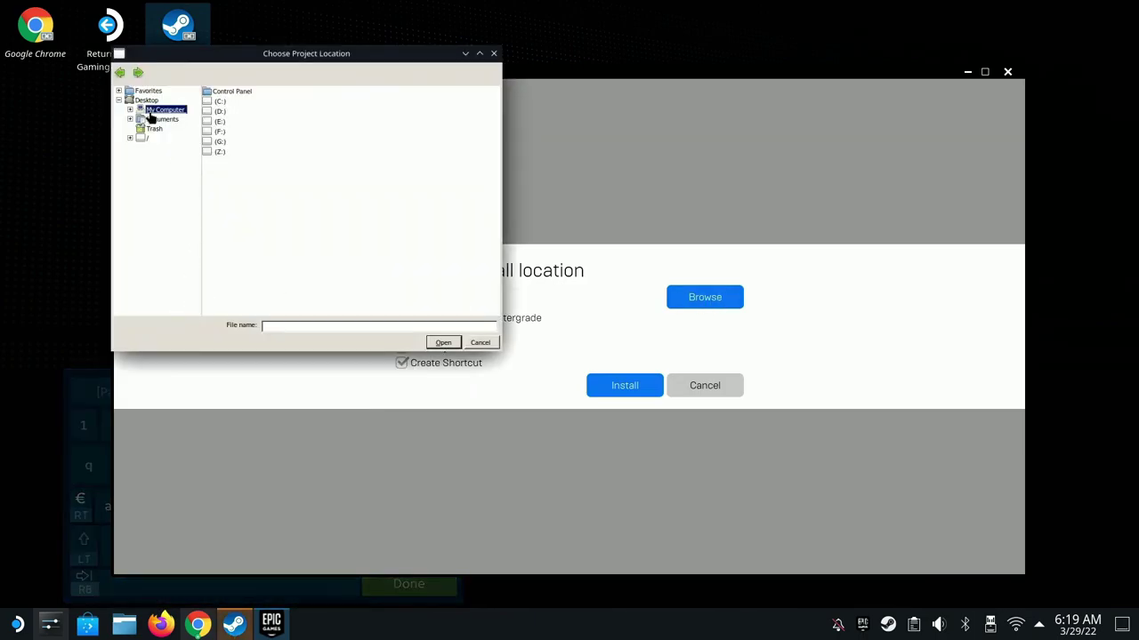
double_click(165, 111)
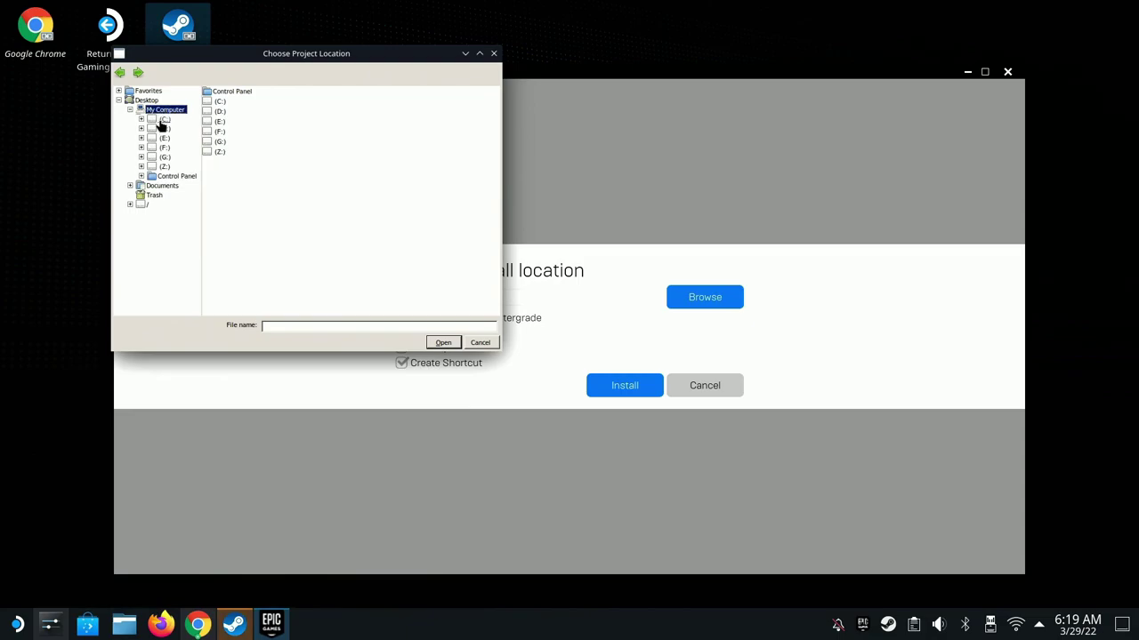
click(164, 119)
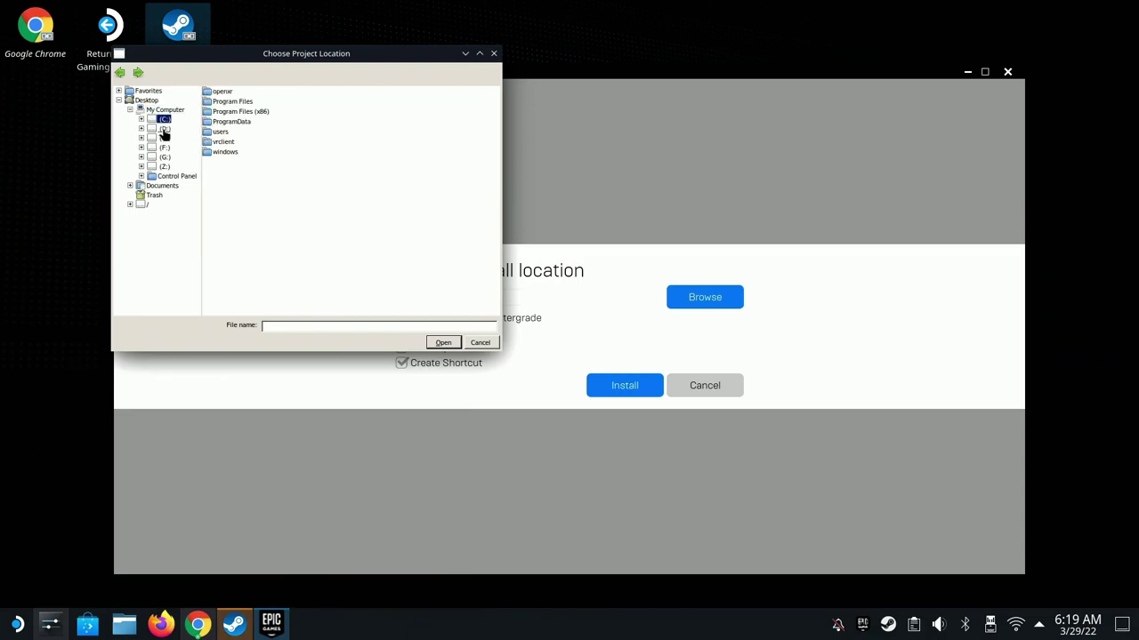
click(163, 129)
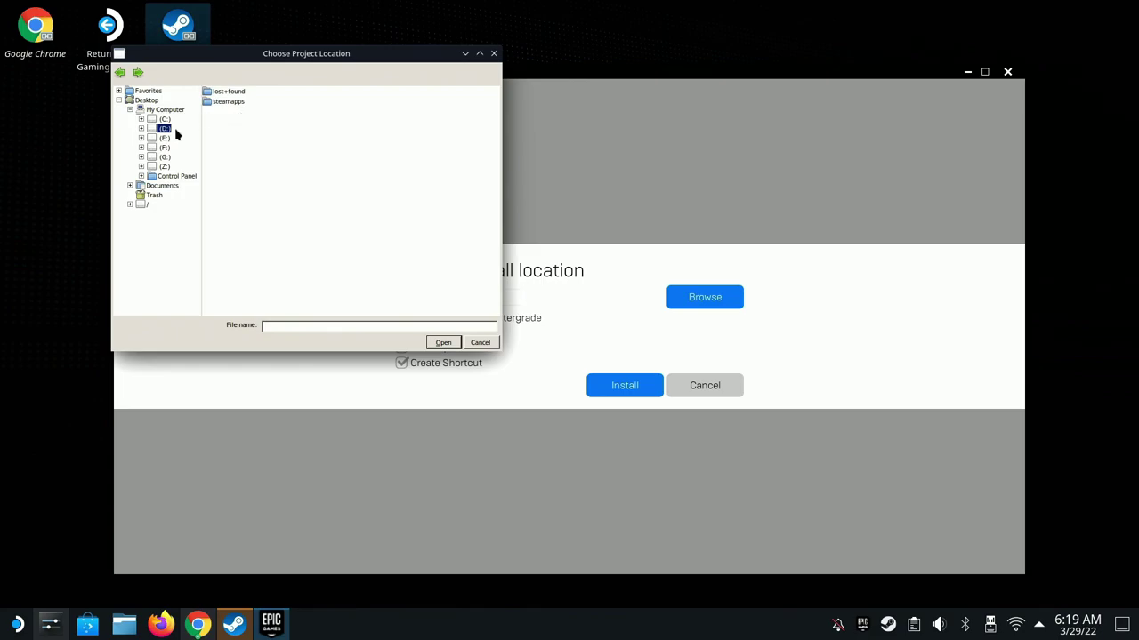
click(173, 110)
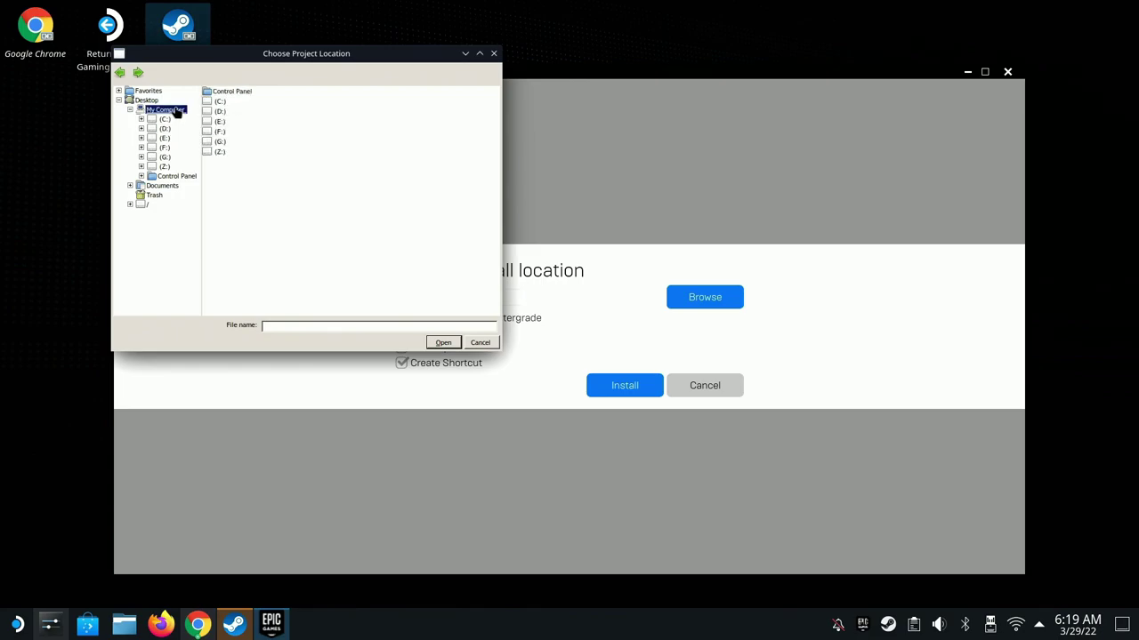
click(221, 113)
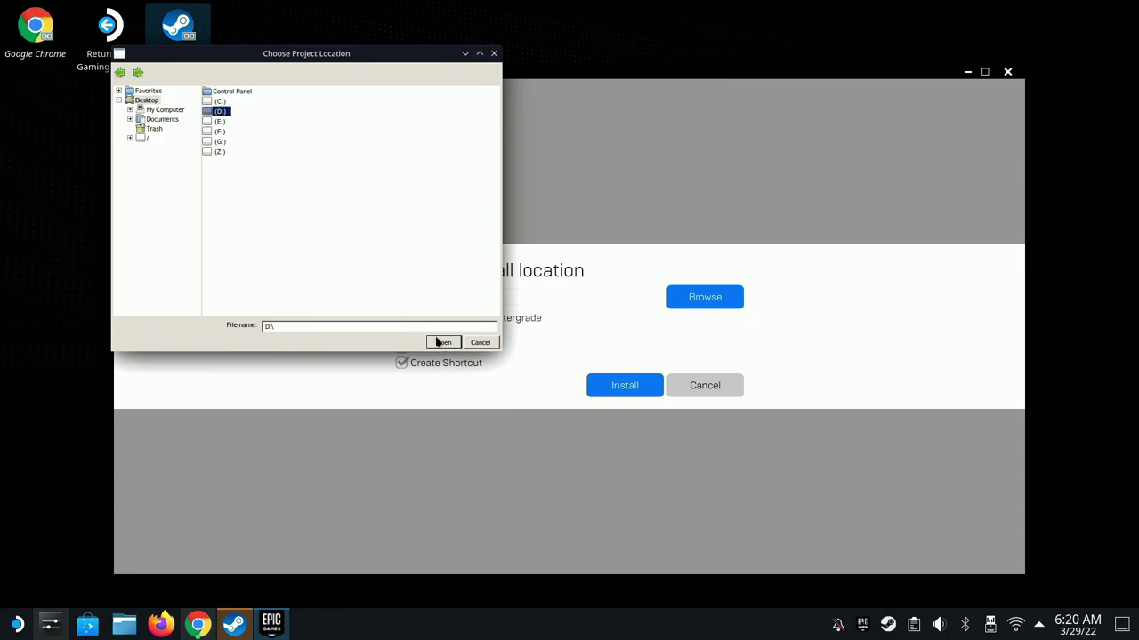
click(438, 342)
click(619, 386)
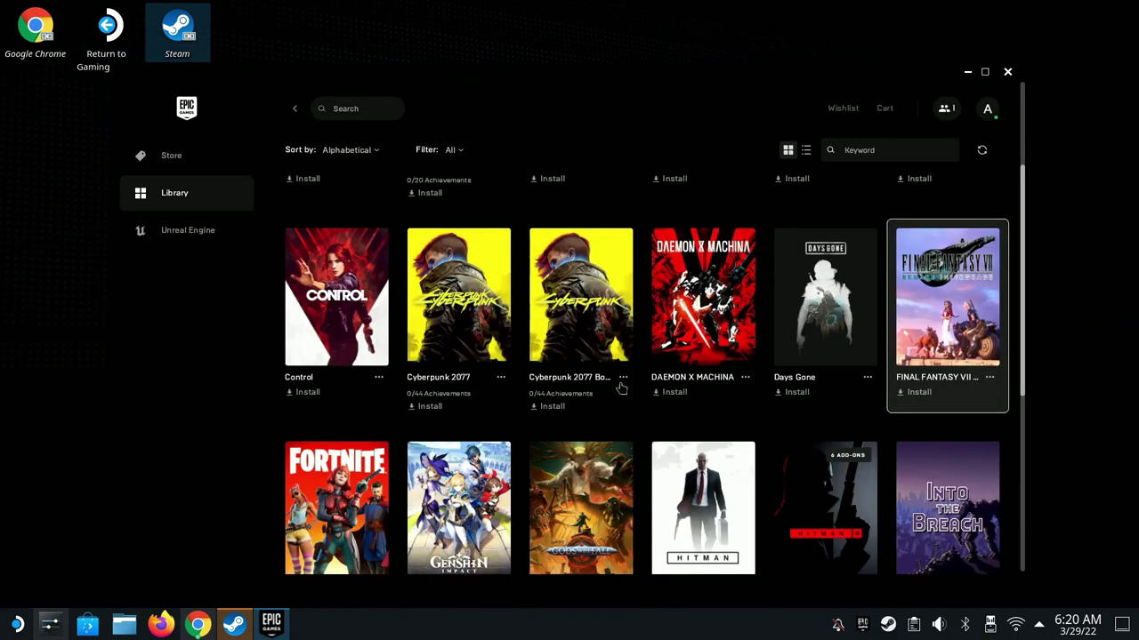